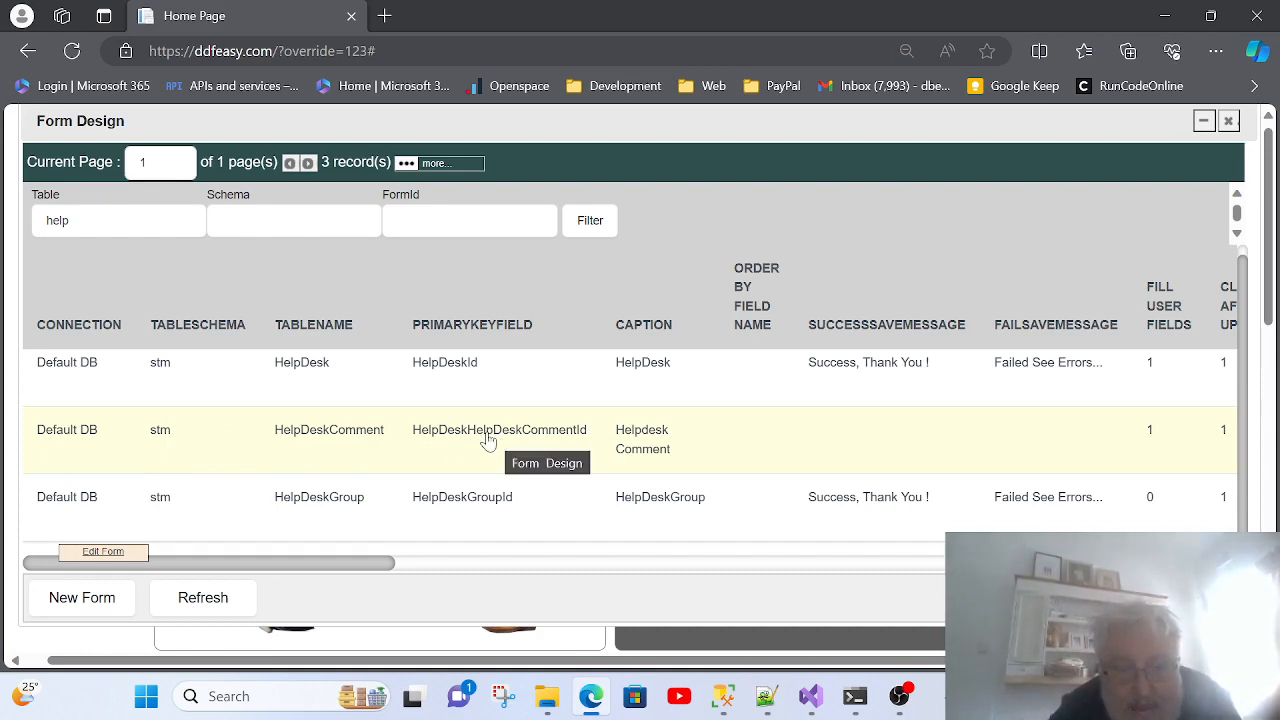
Step: Open the HelpDeskComment form's design window from the help-filtered Form Design list
double_click(488, 441)
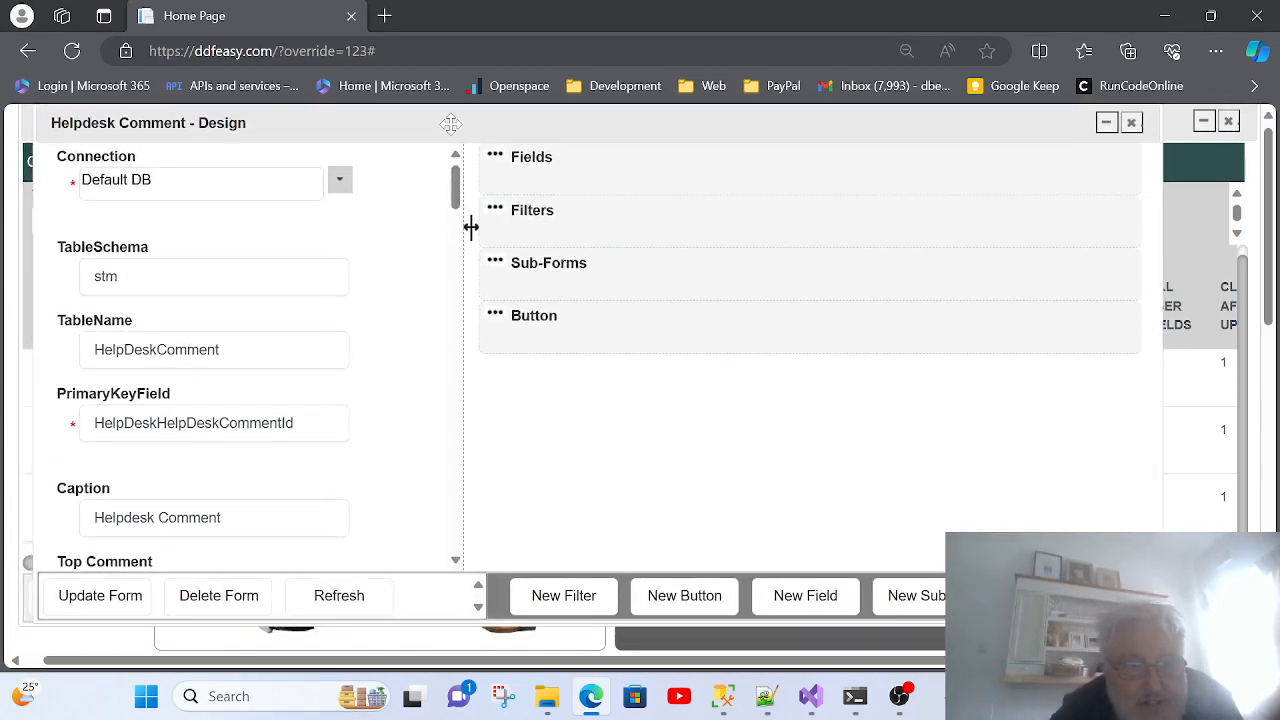
Step: Review the nine Helpdesk Comment fields in the Fields panel, then close the design window
left_click(477, 160)
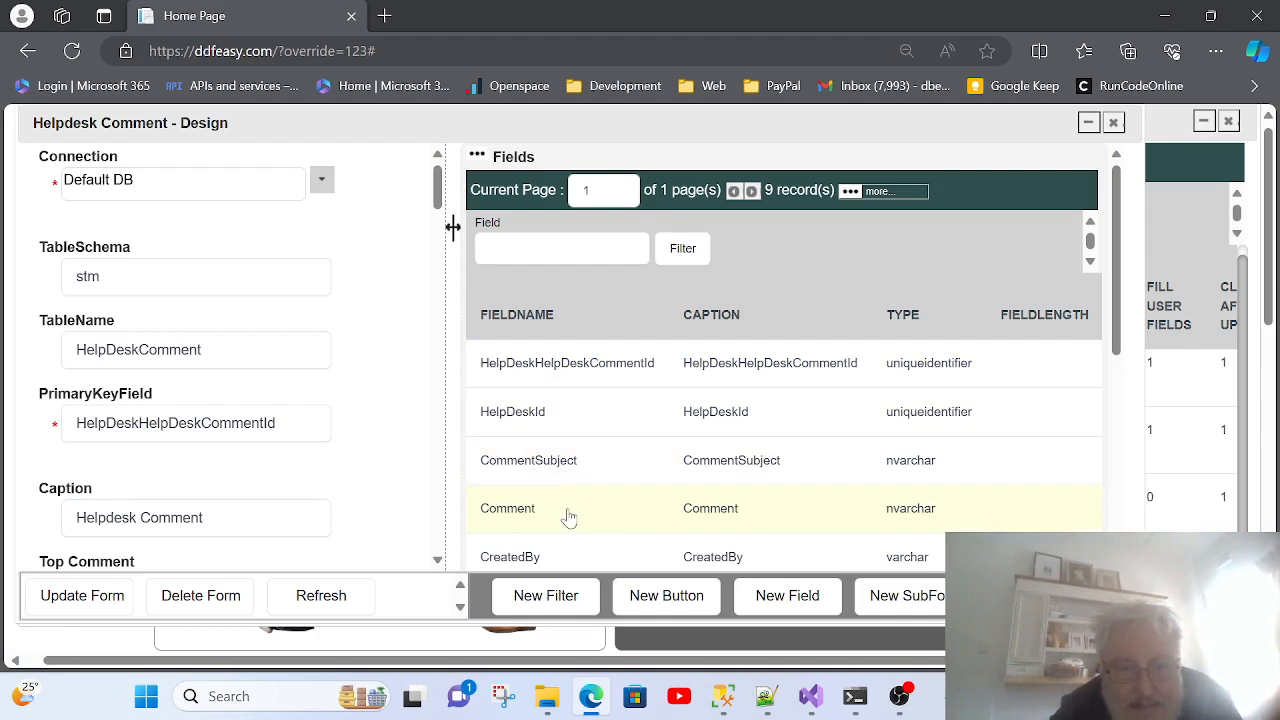
scroll(583, 500, "down", 1)
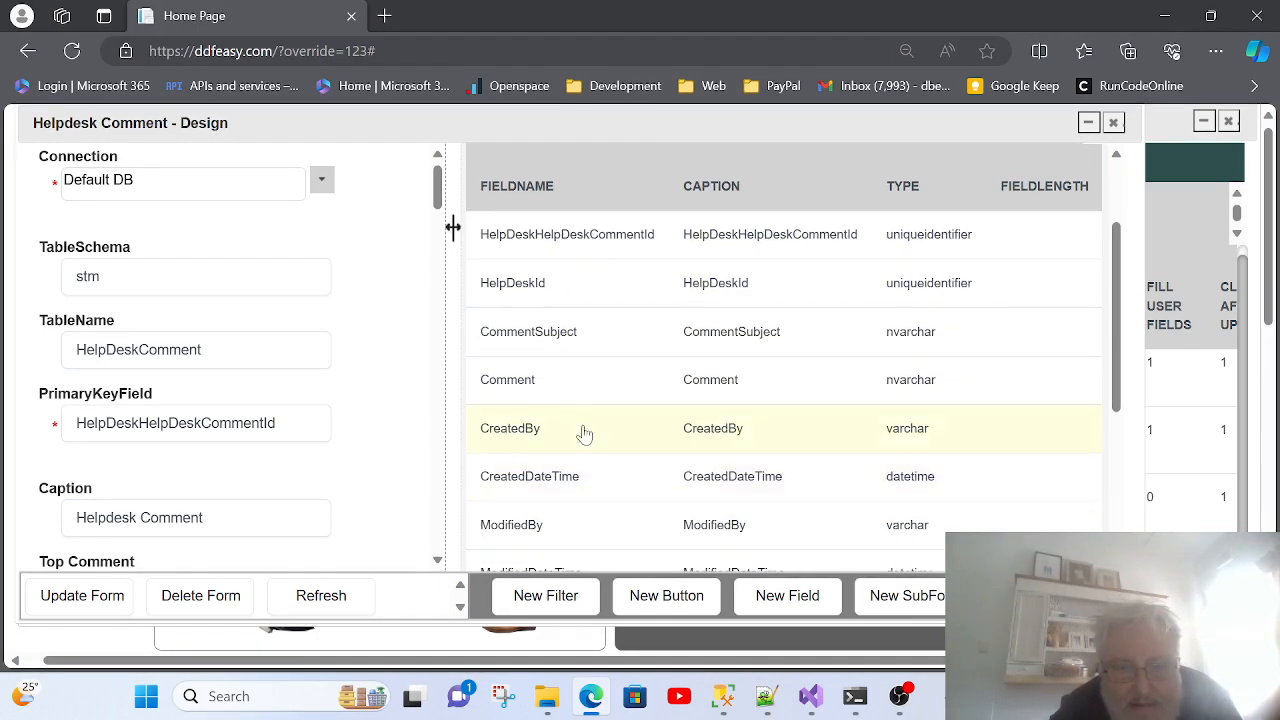
scroll(570, 541, "down", 1)
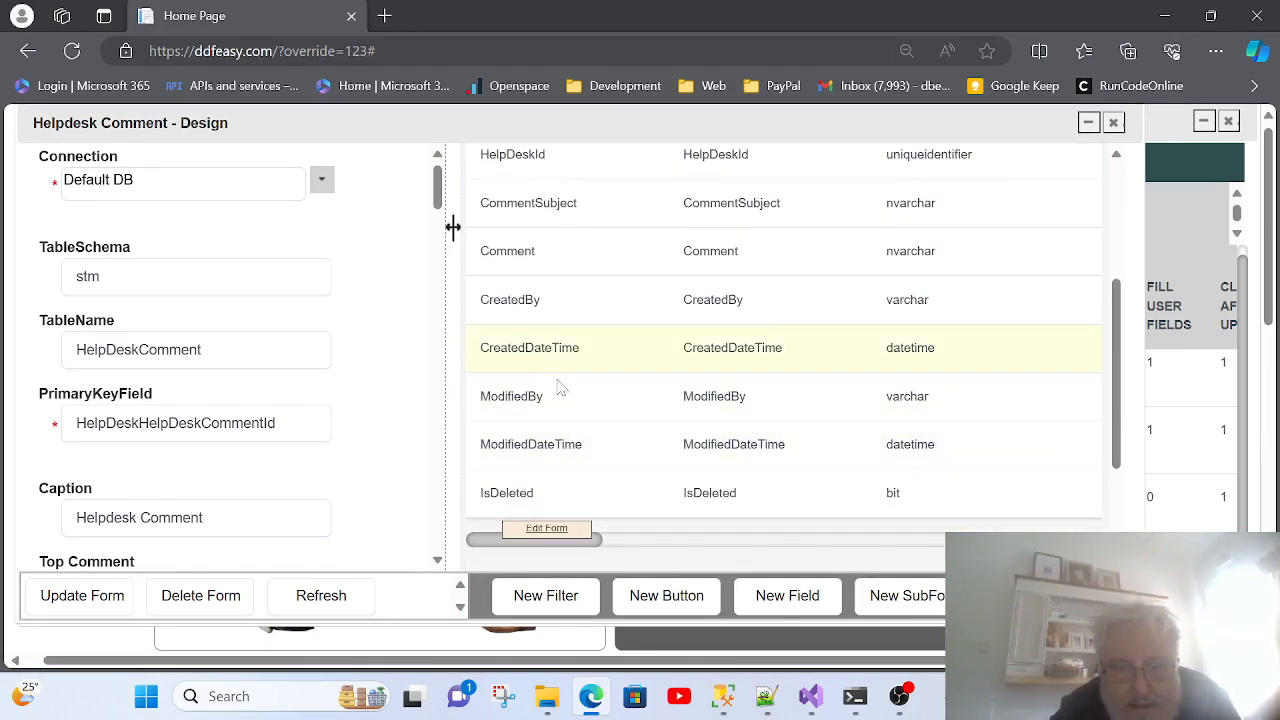
scroll(540, 410, "up", 3)
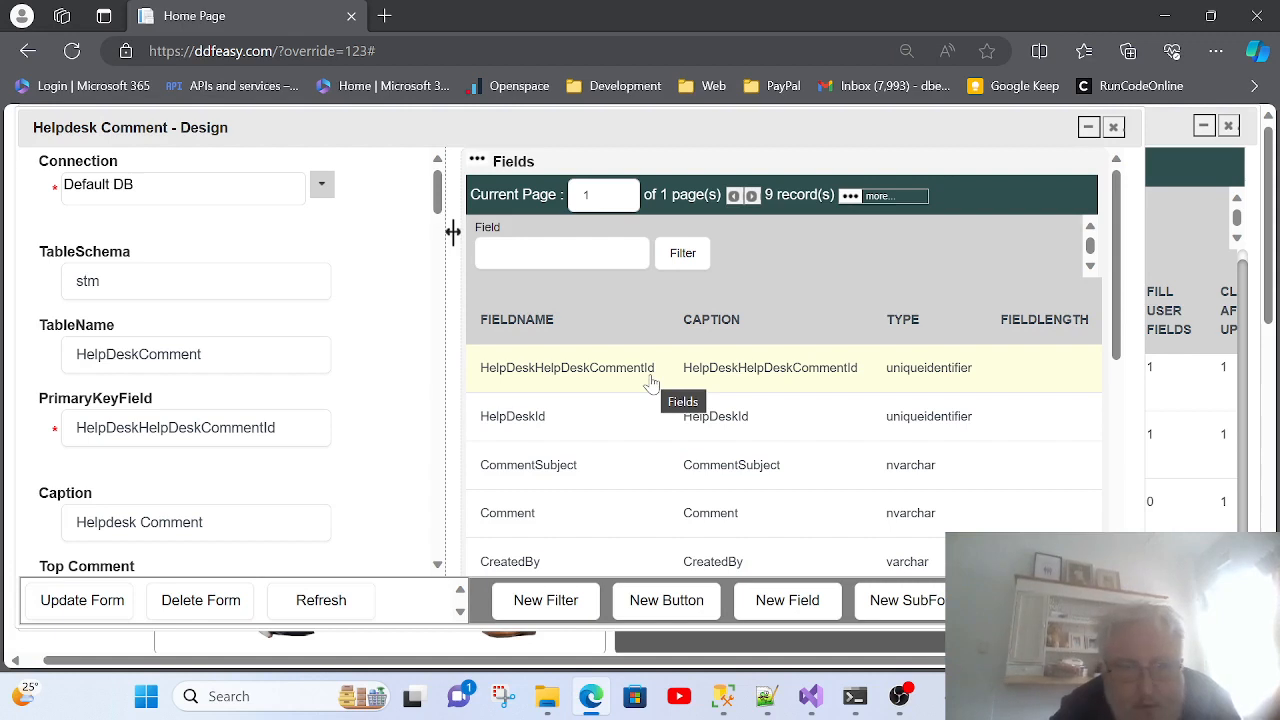
left_click(1113, 128)
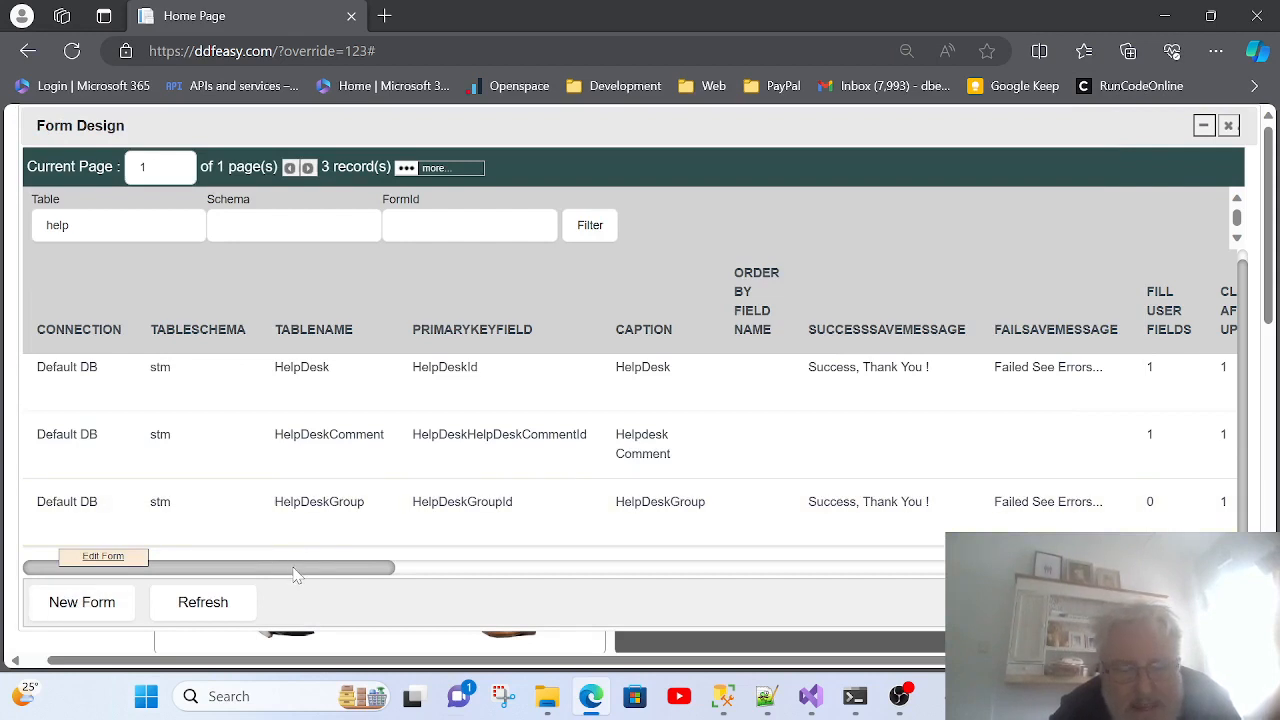
left_click_drag(295, 575, 1076, 663)
left_click(1199, 443)
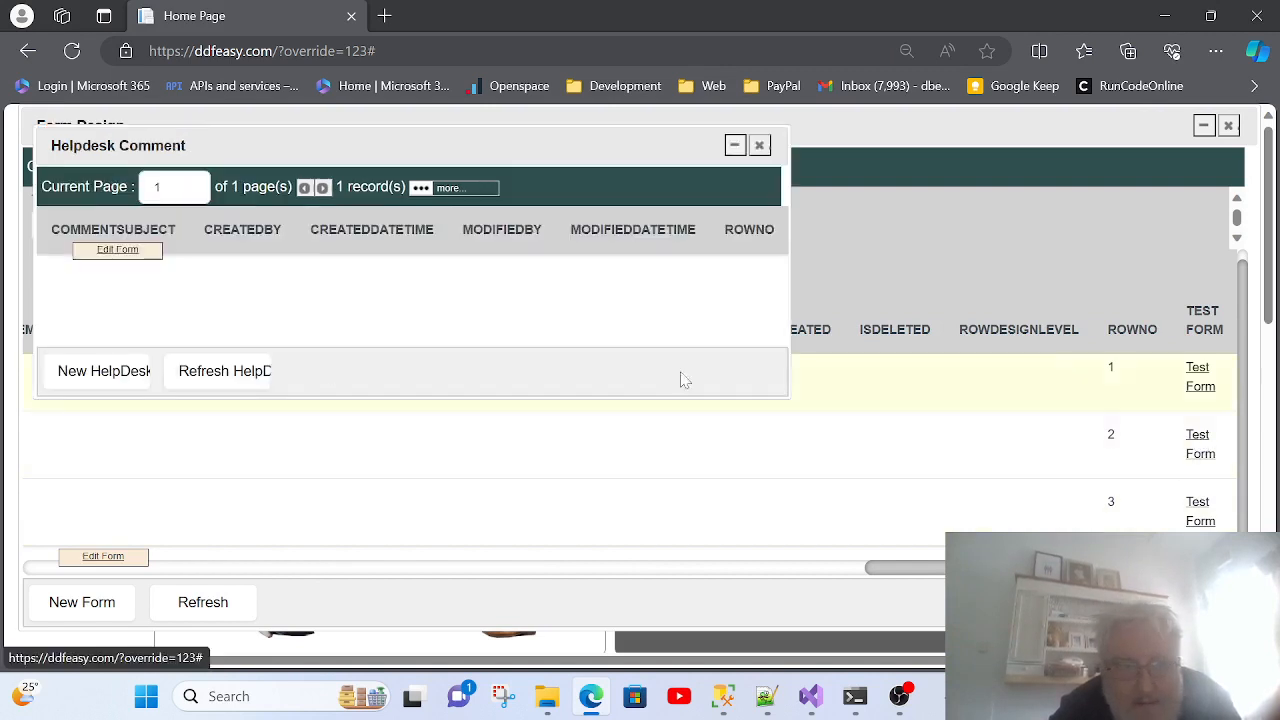
left_click(96, 624)
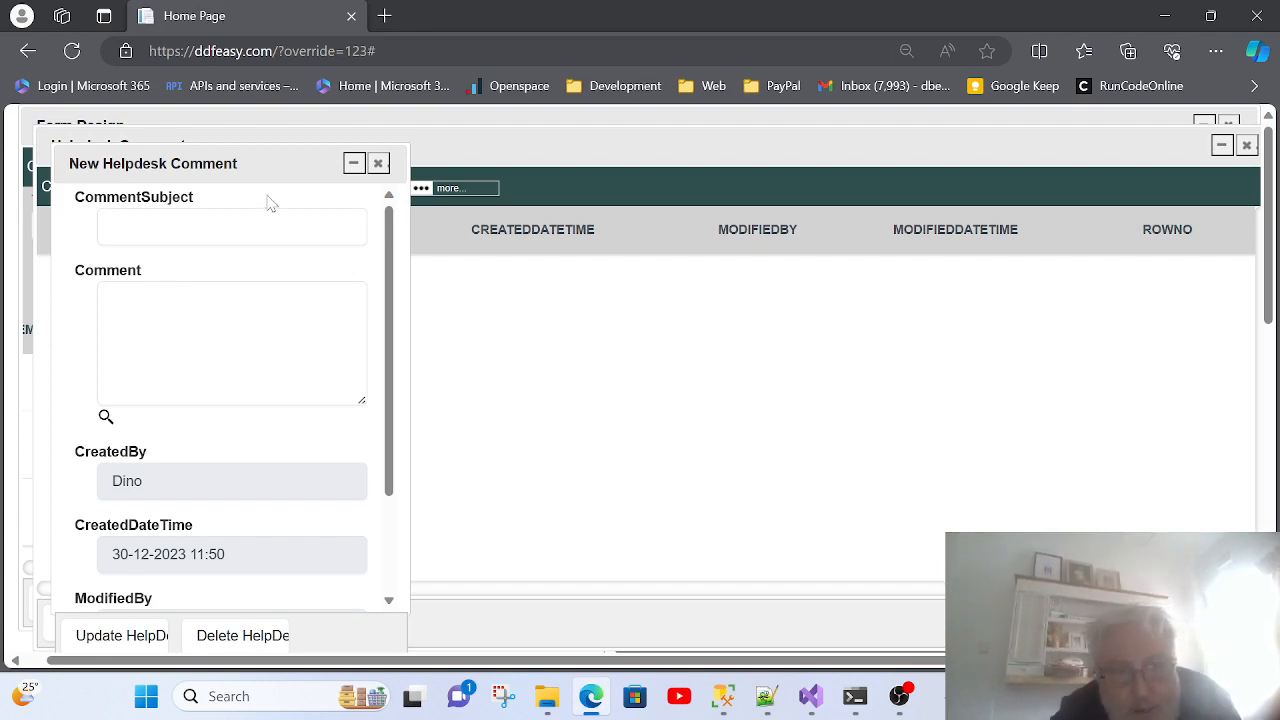
left_click(379, 165)
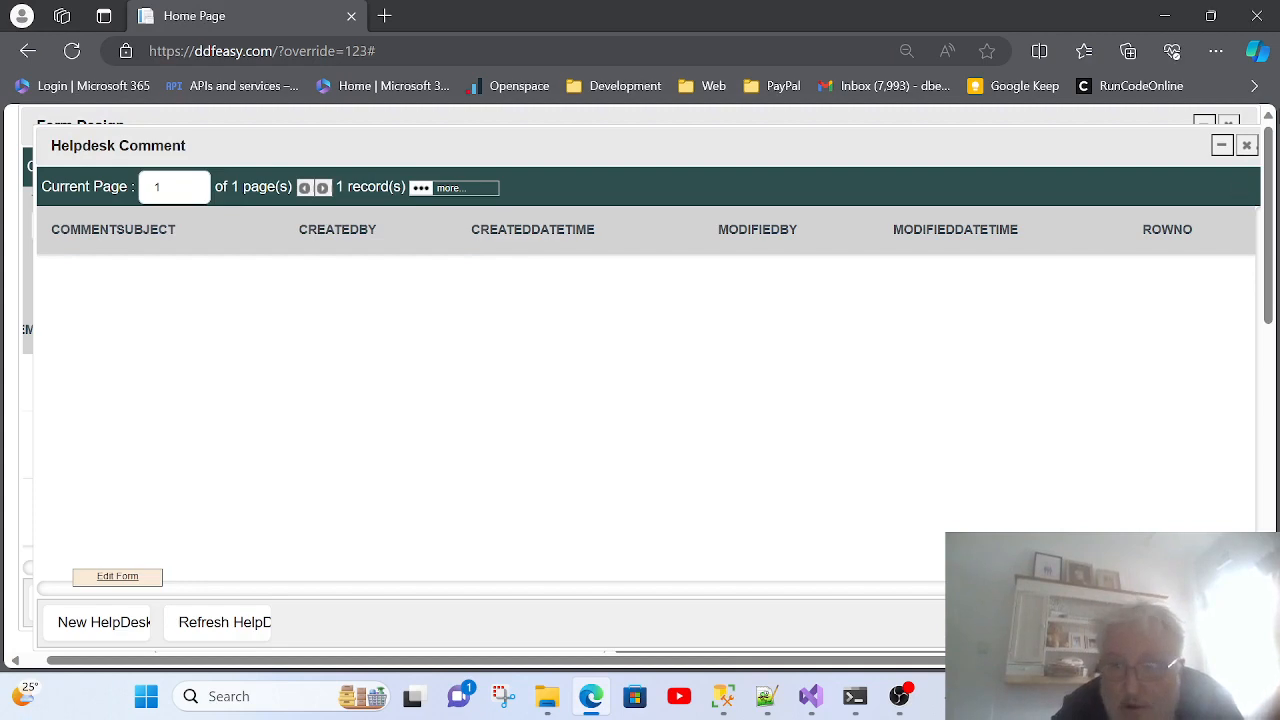
left_click(1246, 146)
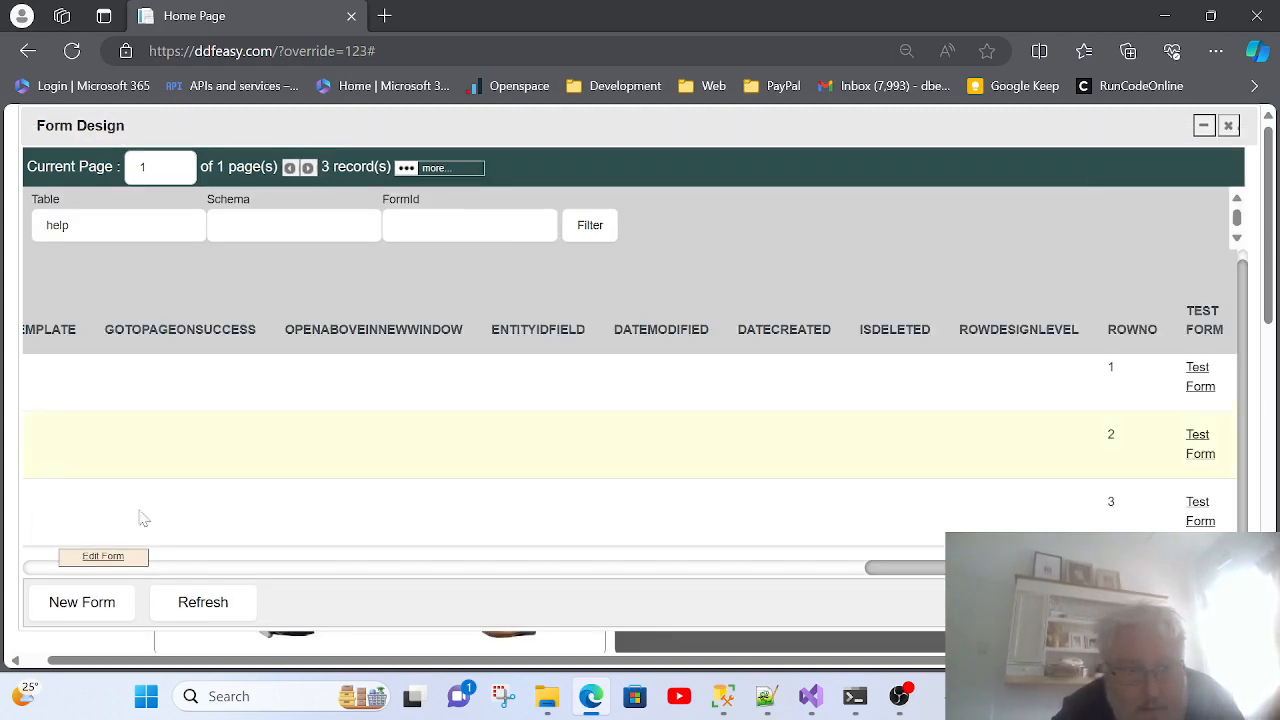
Step: Scroll the Form Design grid back left and open the HelpDesk form's design
left_click_drag(927, 569, 55, 586)
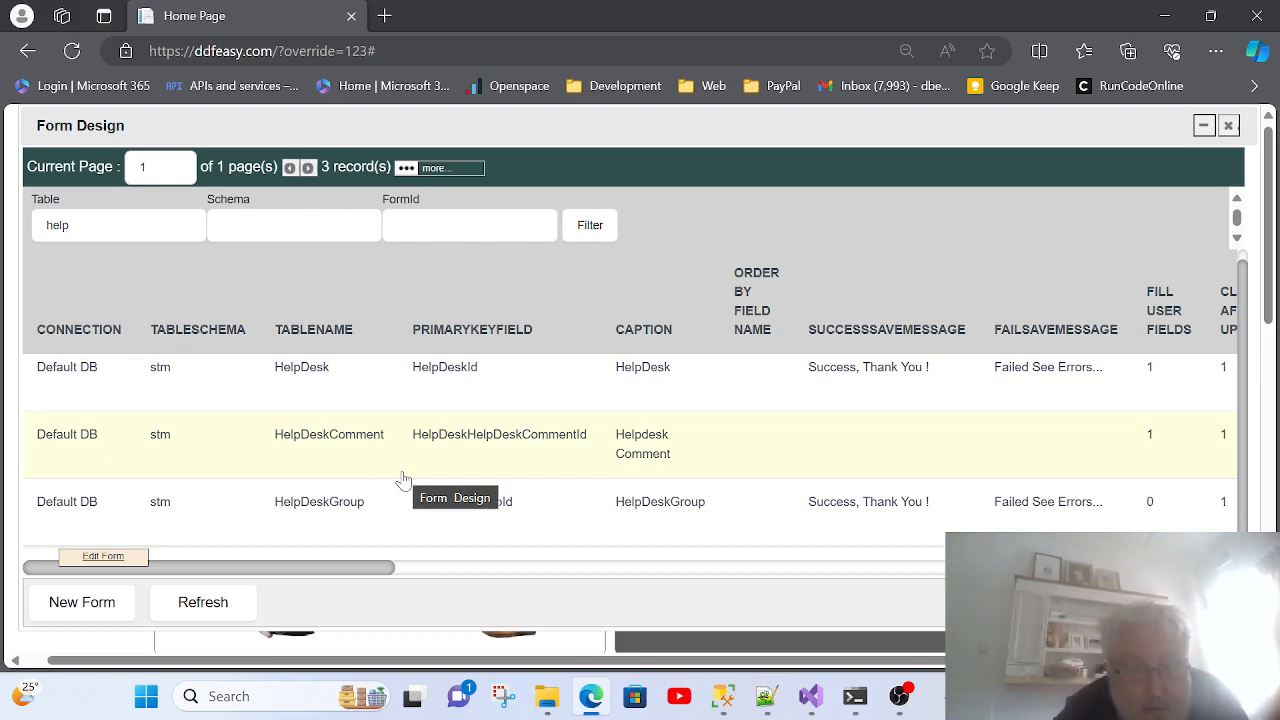
left_click(300, 387)
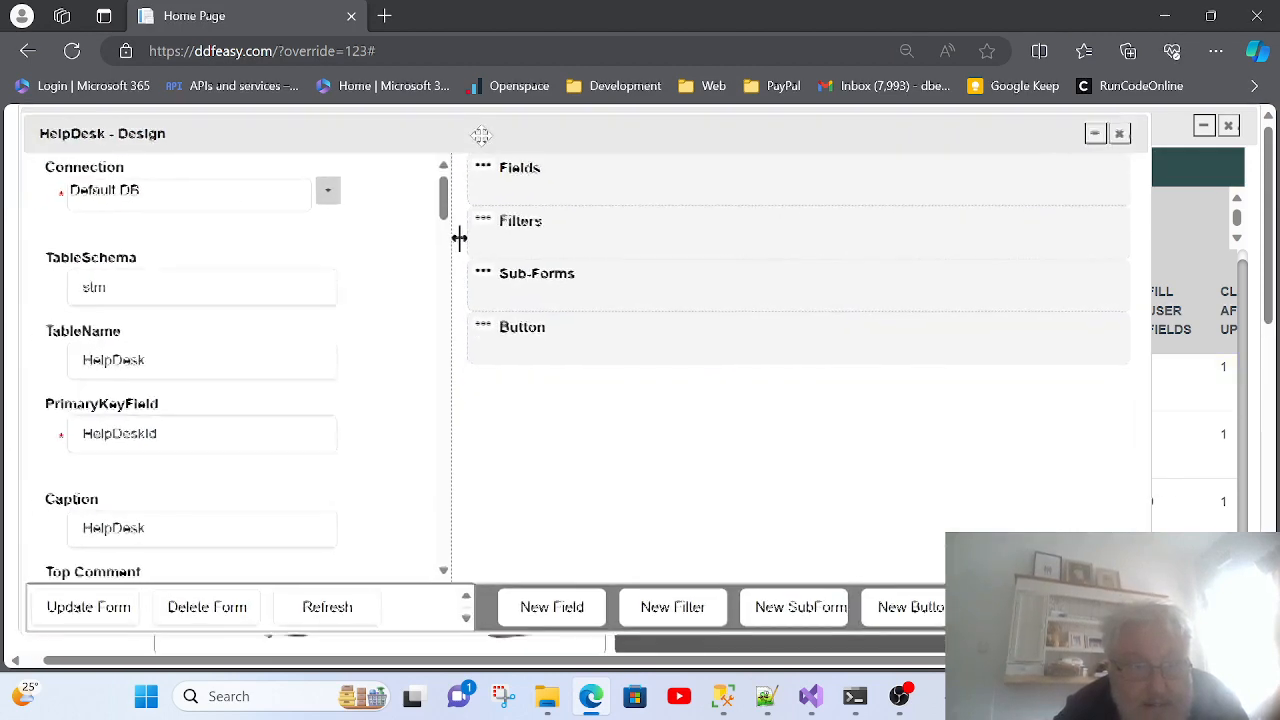
Step: Inspect the HelpDesk Fields, Filters and Sub-Forms panels, then start a new sub-form entry
left_click(477, 160)
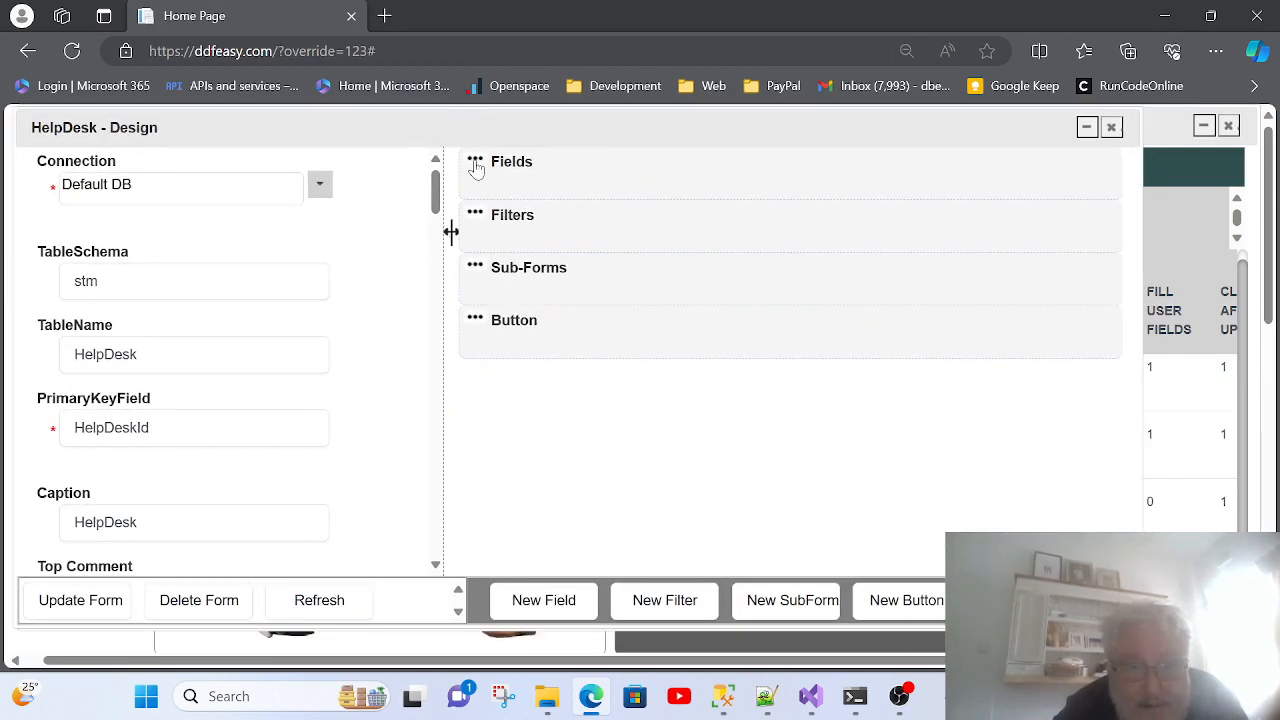
left_click(477, 164)
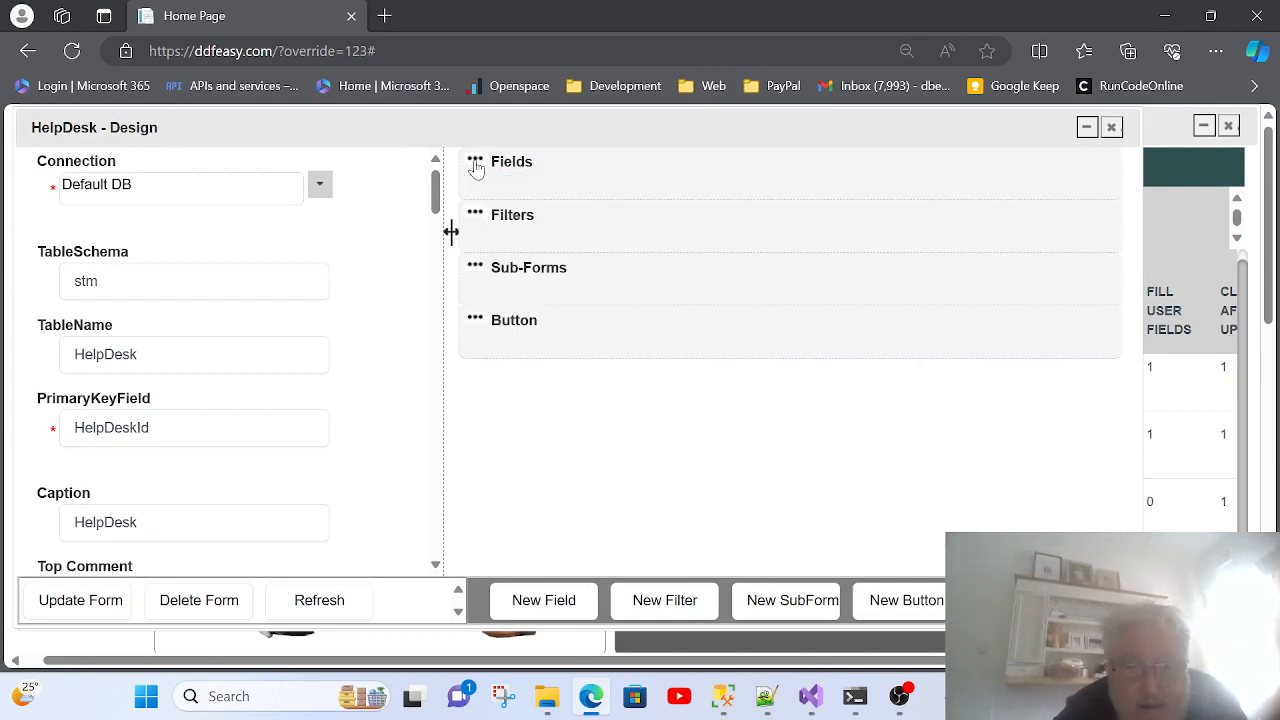
left_click(477, 217)
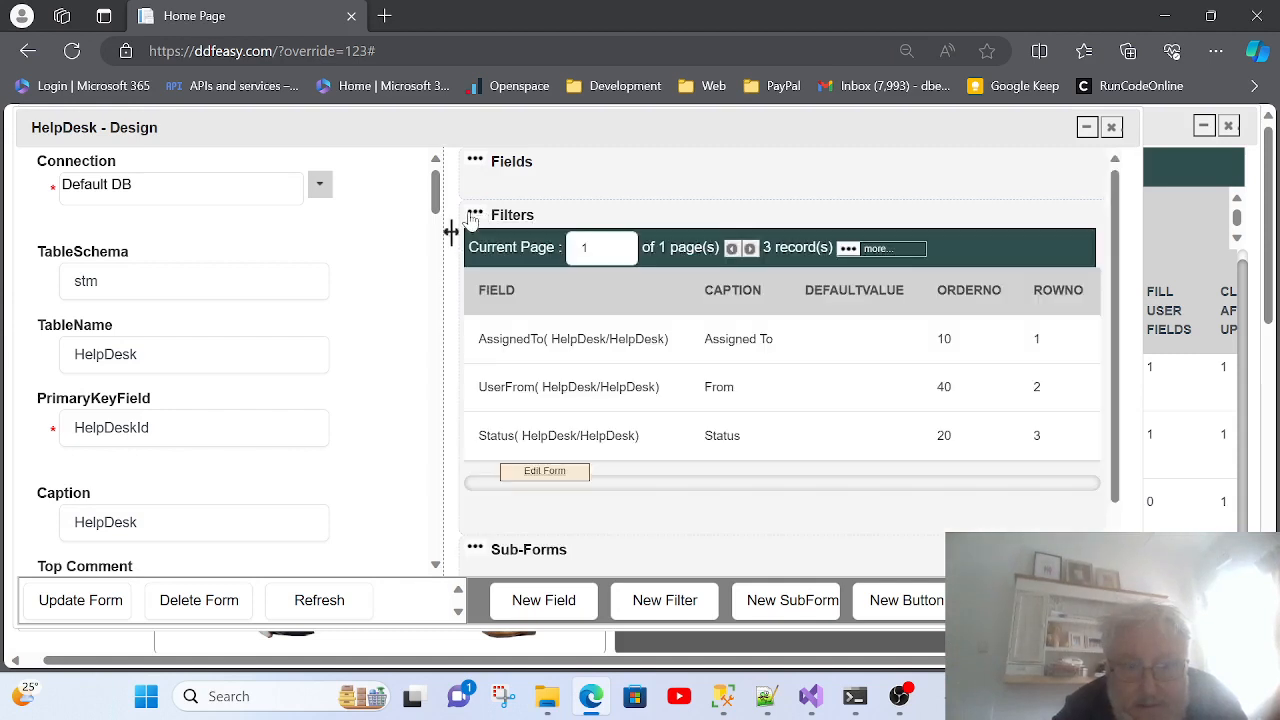
left_click(477, 218)
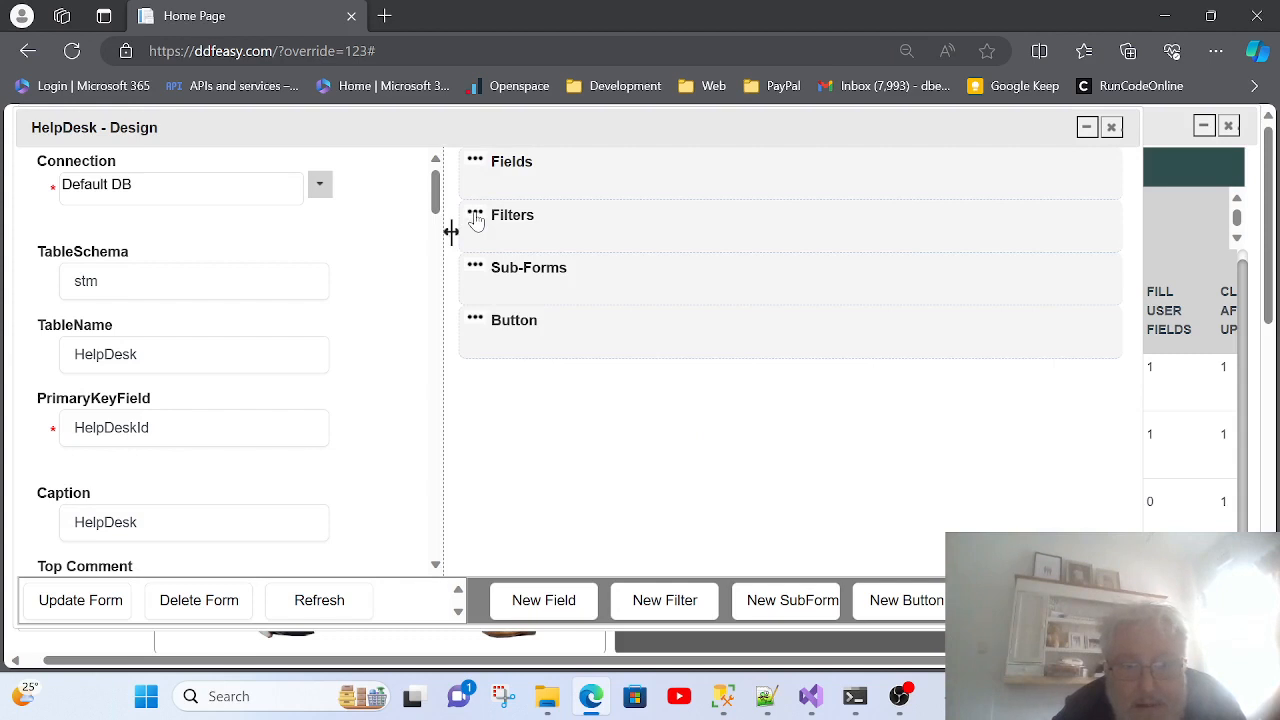
left_click(476, 270)
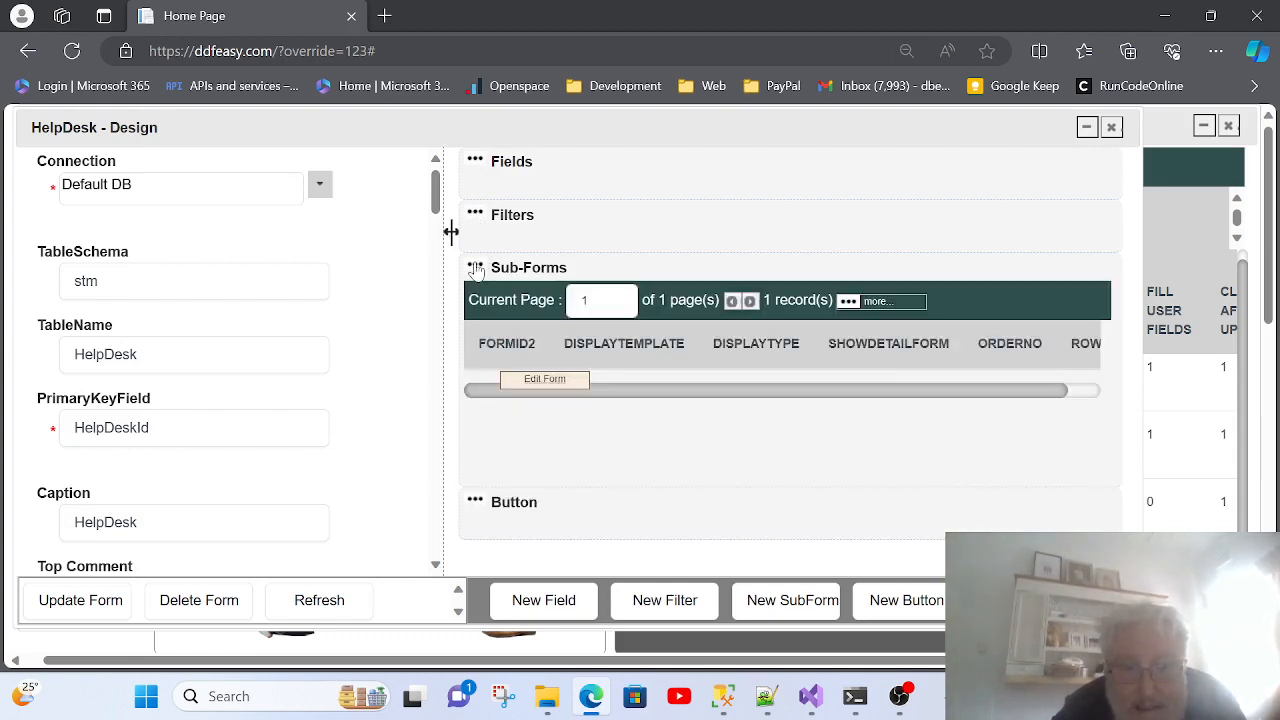
left_click(476, 270)
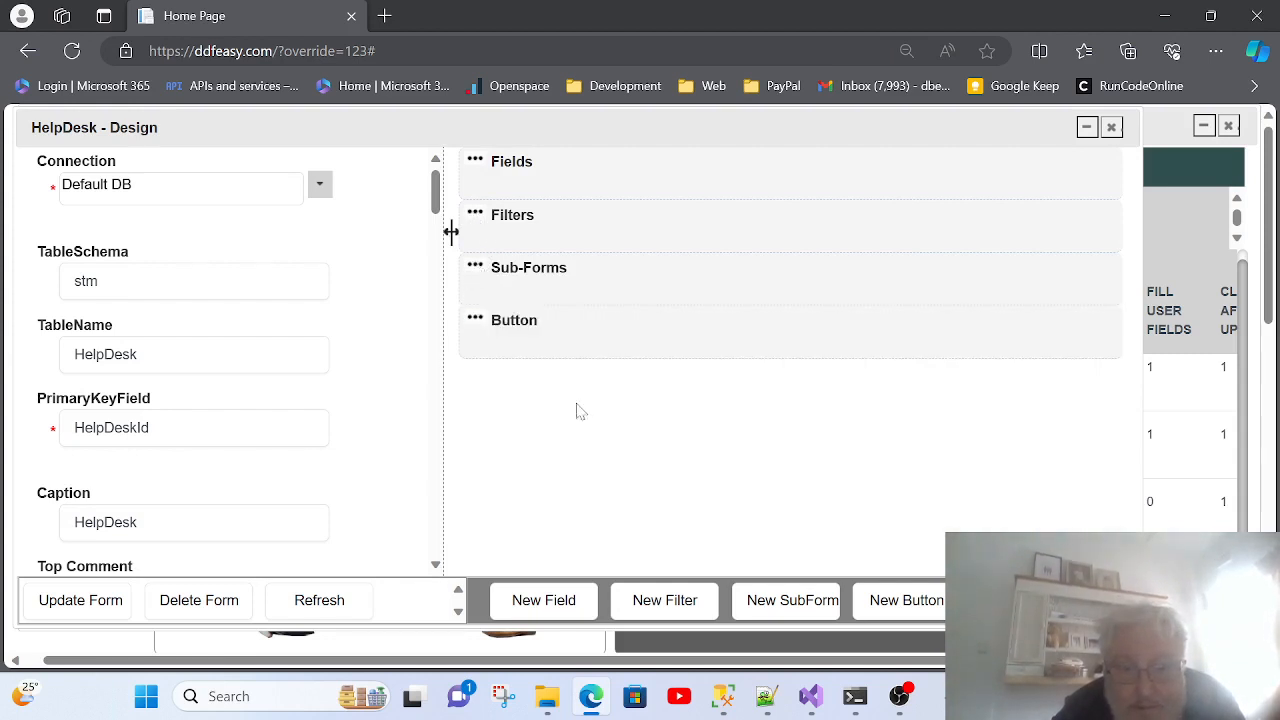
left_click(783, 607)
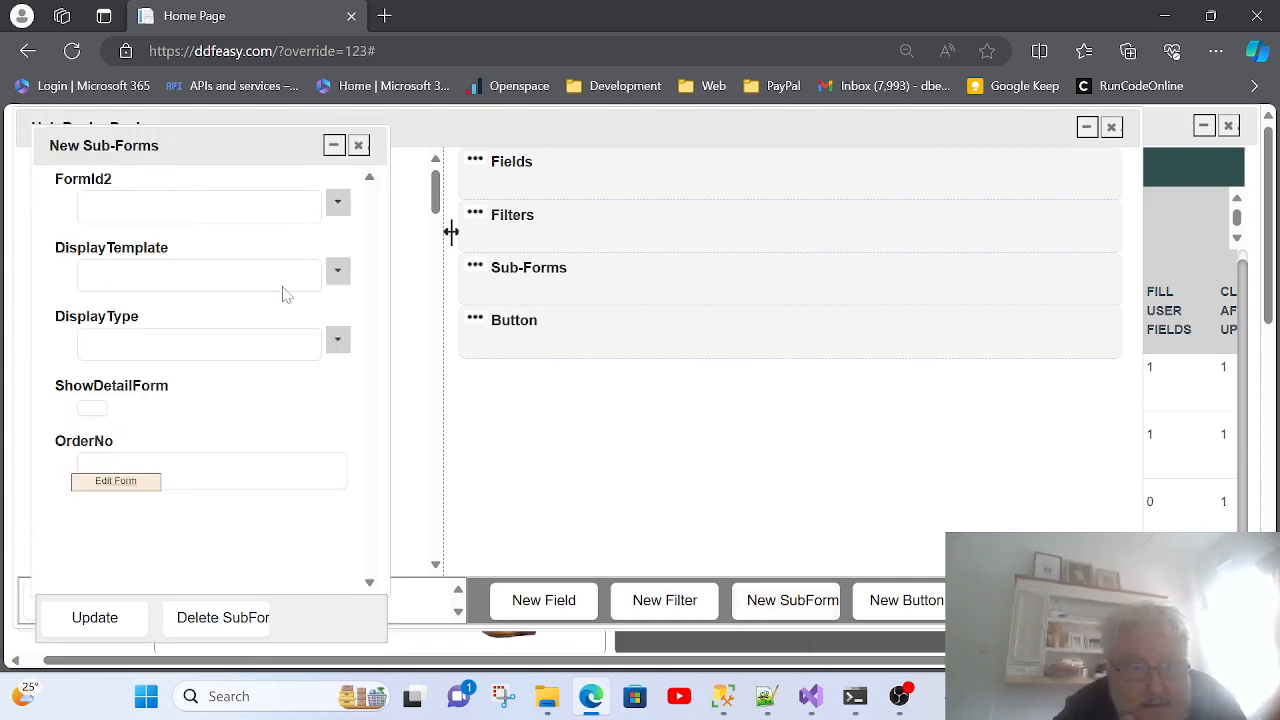
Step: Set the sub-form's FormId2 to stm.HelpDeskComment and DisplayTemplate to Sub Form Grid
left_click(338, 204)
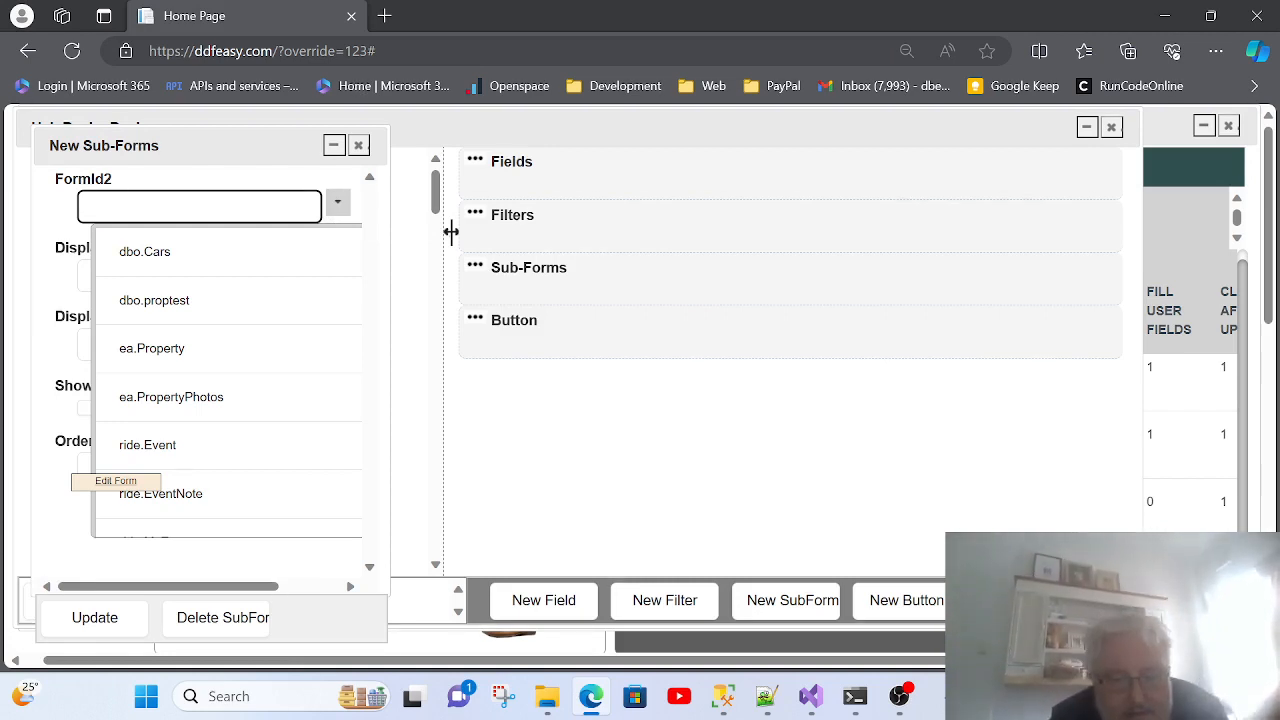
type("elp")
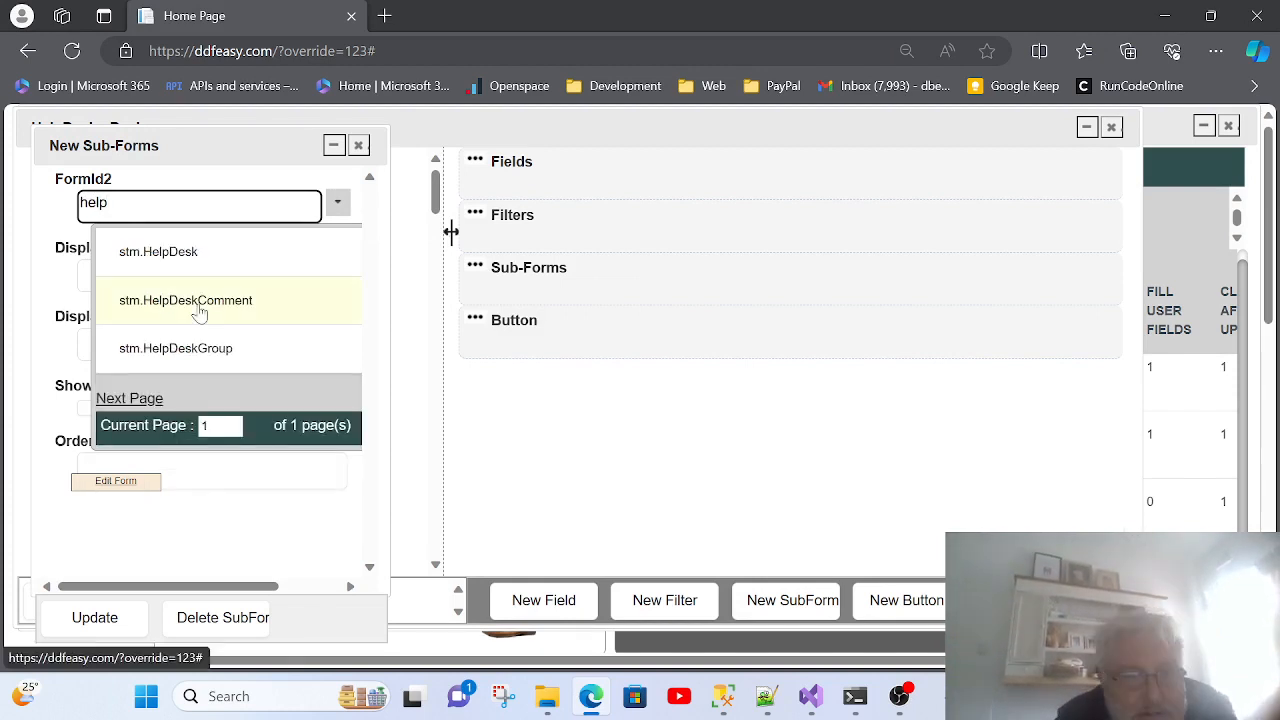
left_click(240, 302)
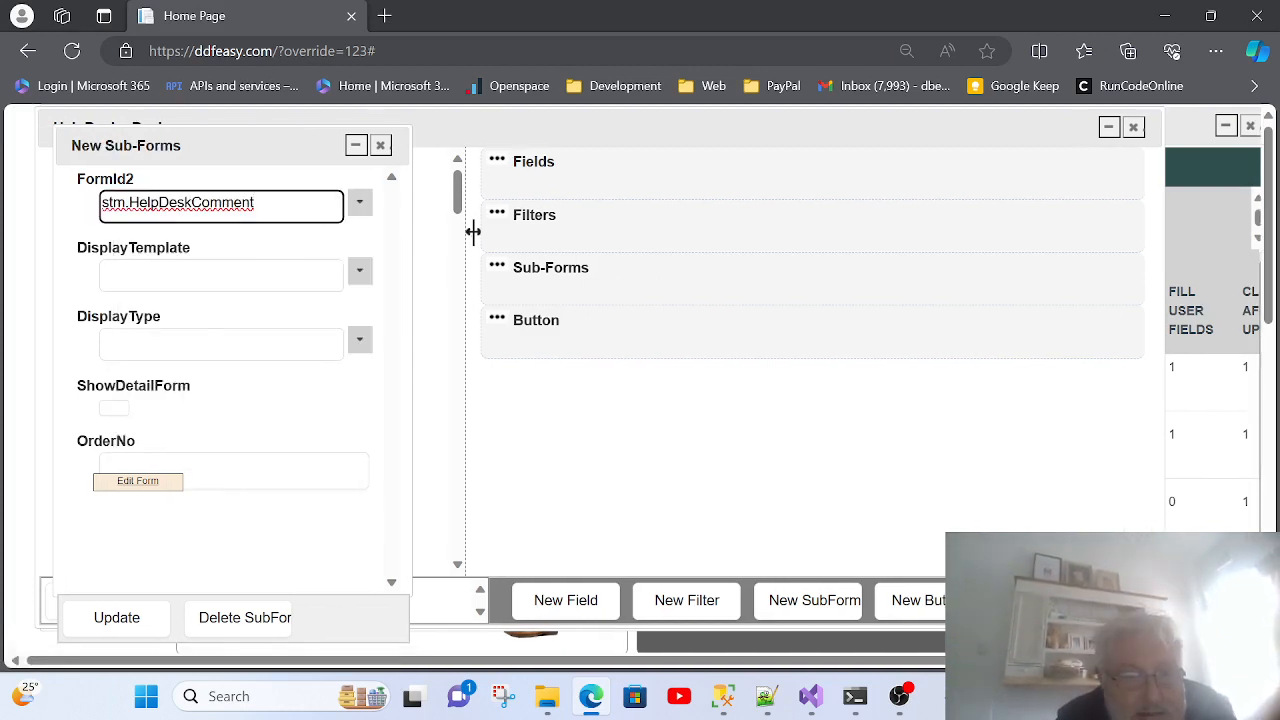
left_click(360, 273)
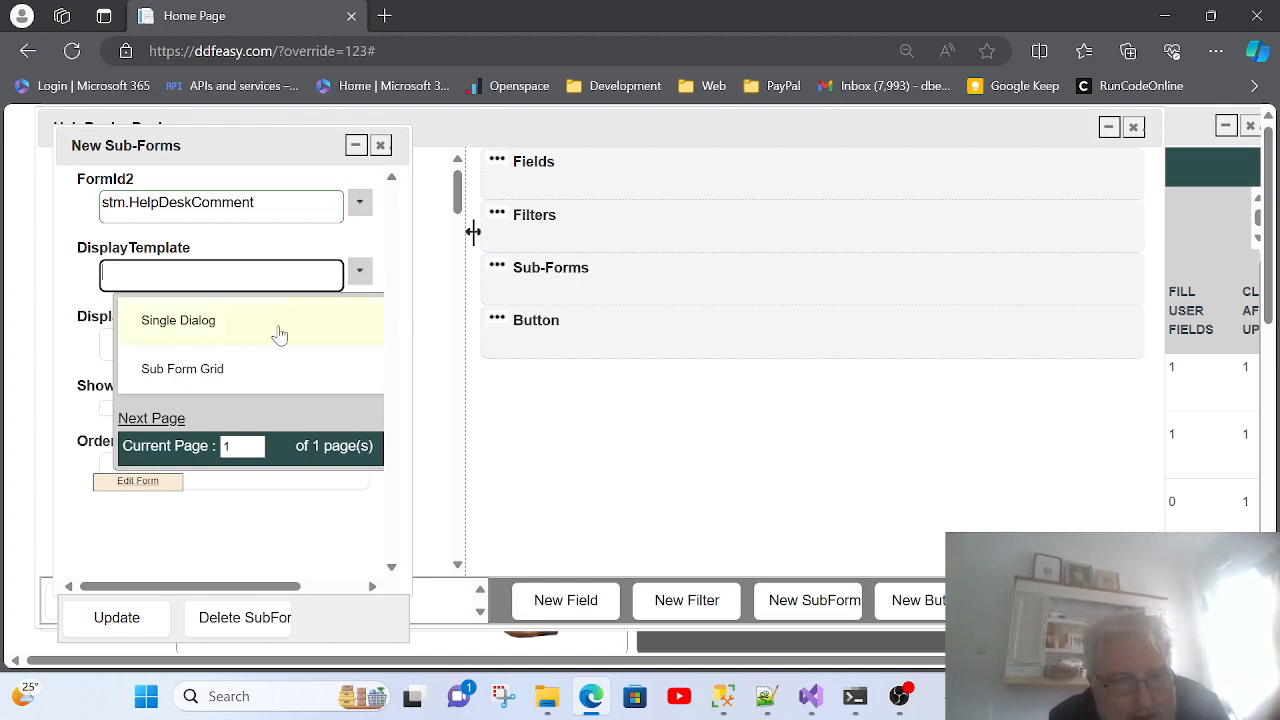
left_click(229, 372)
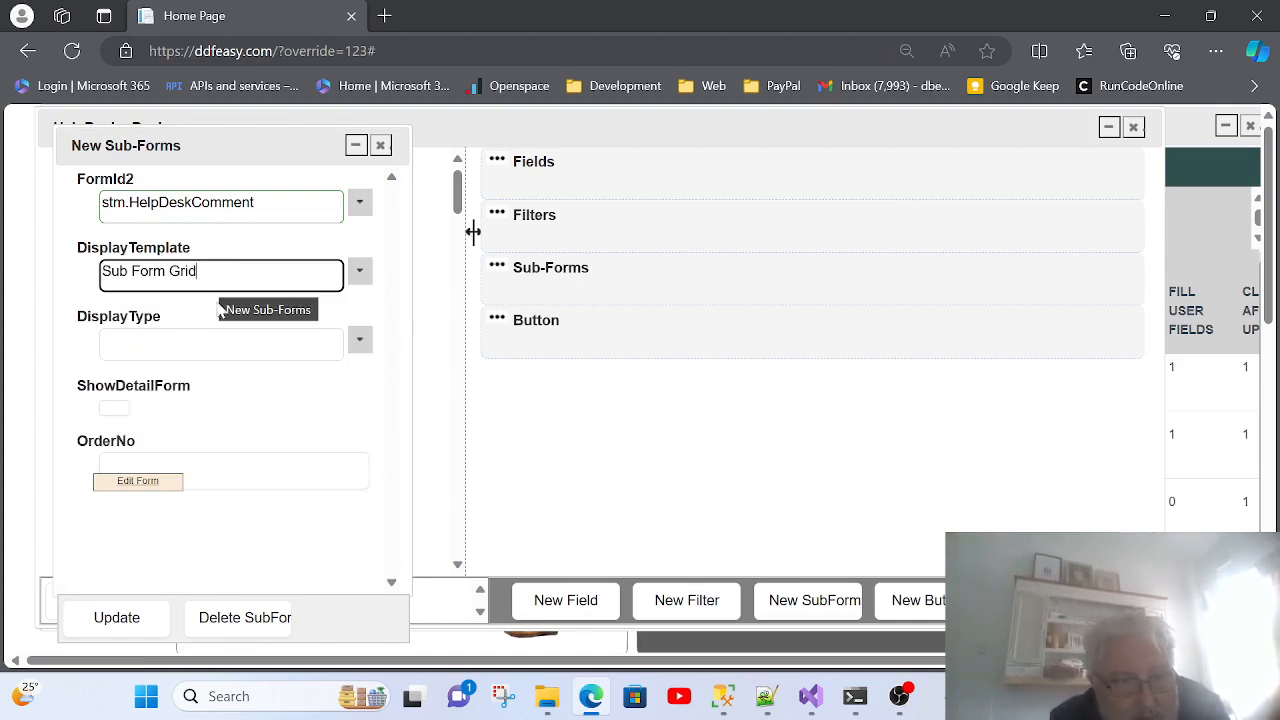
left_click(361, 342)
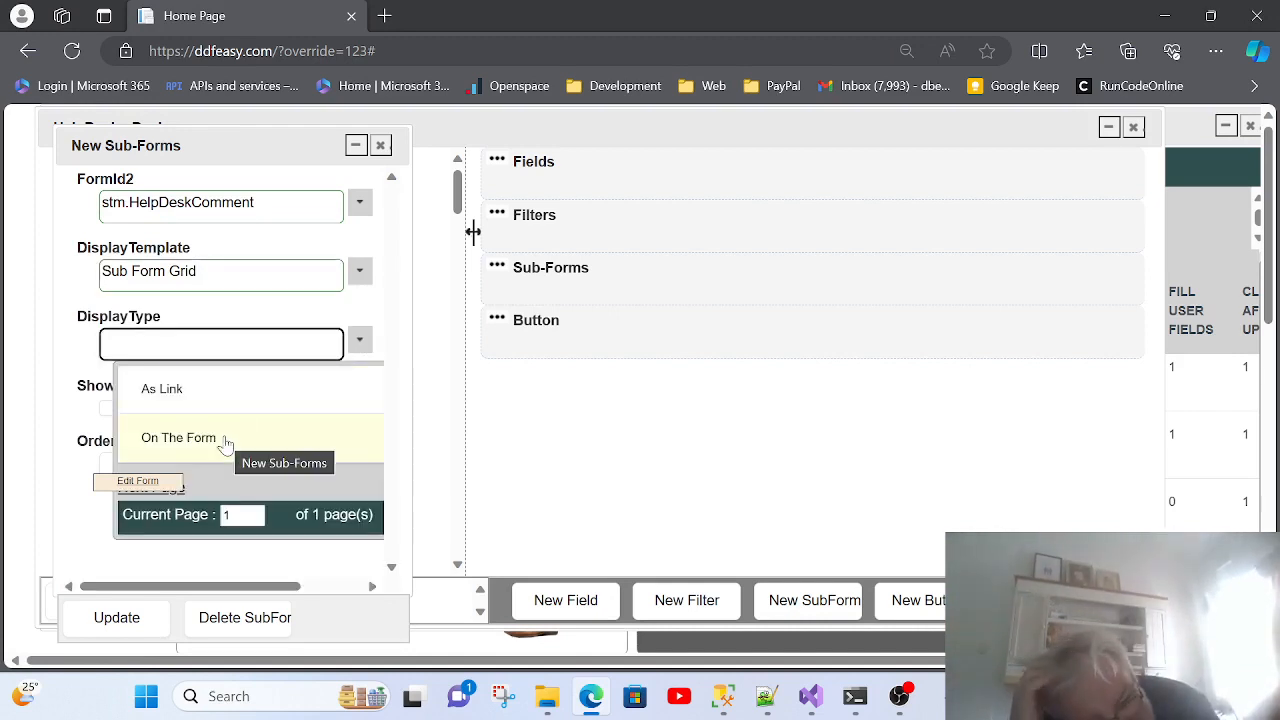
Step: Set DisplayType to On The Form and OrderNo to 10, then save the sub-form
left_click(225, 440)
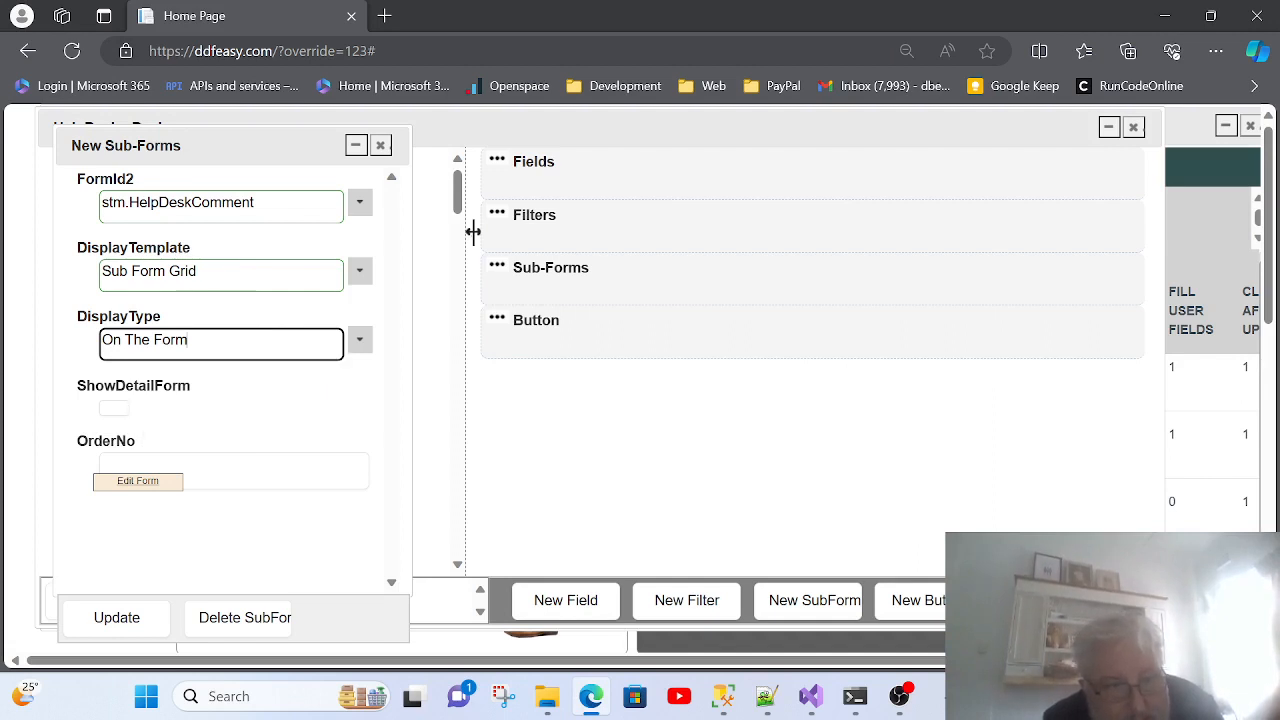
left_click(190, 466)
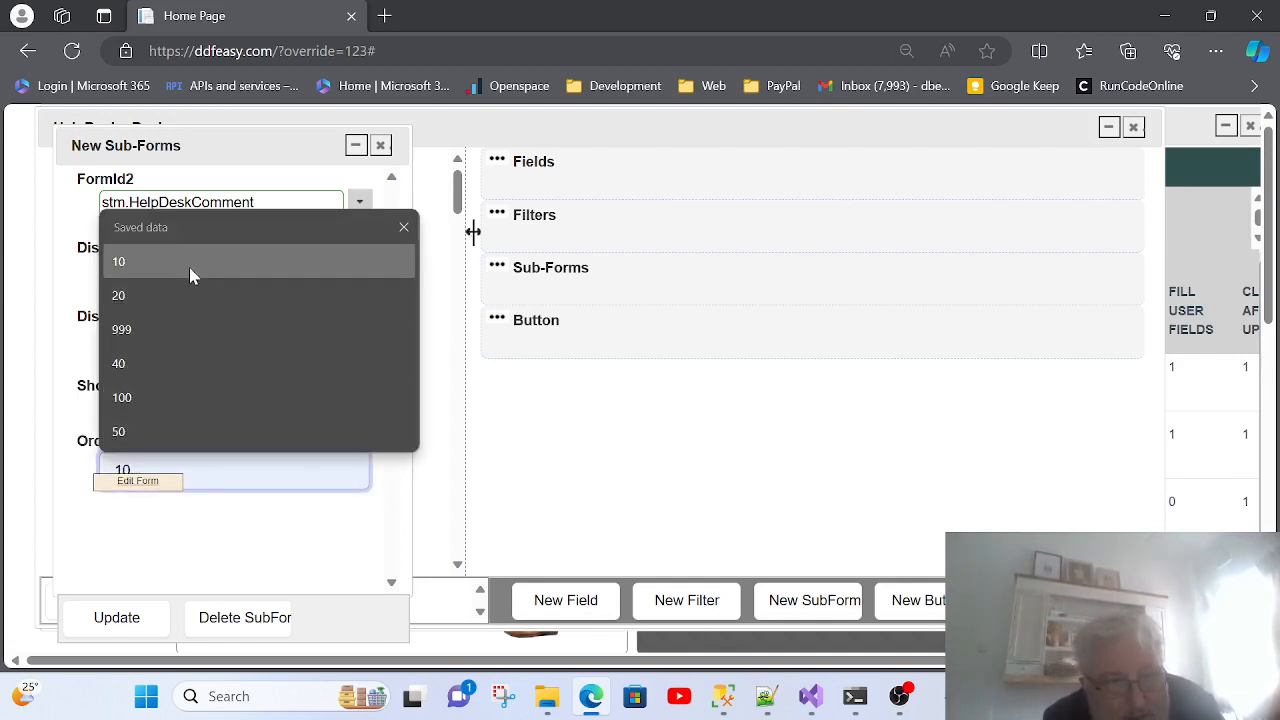
left_click(189, 264)
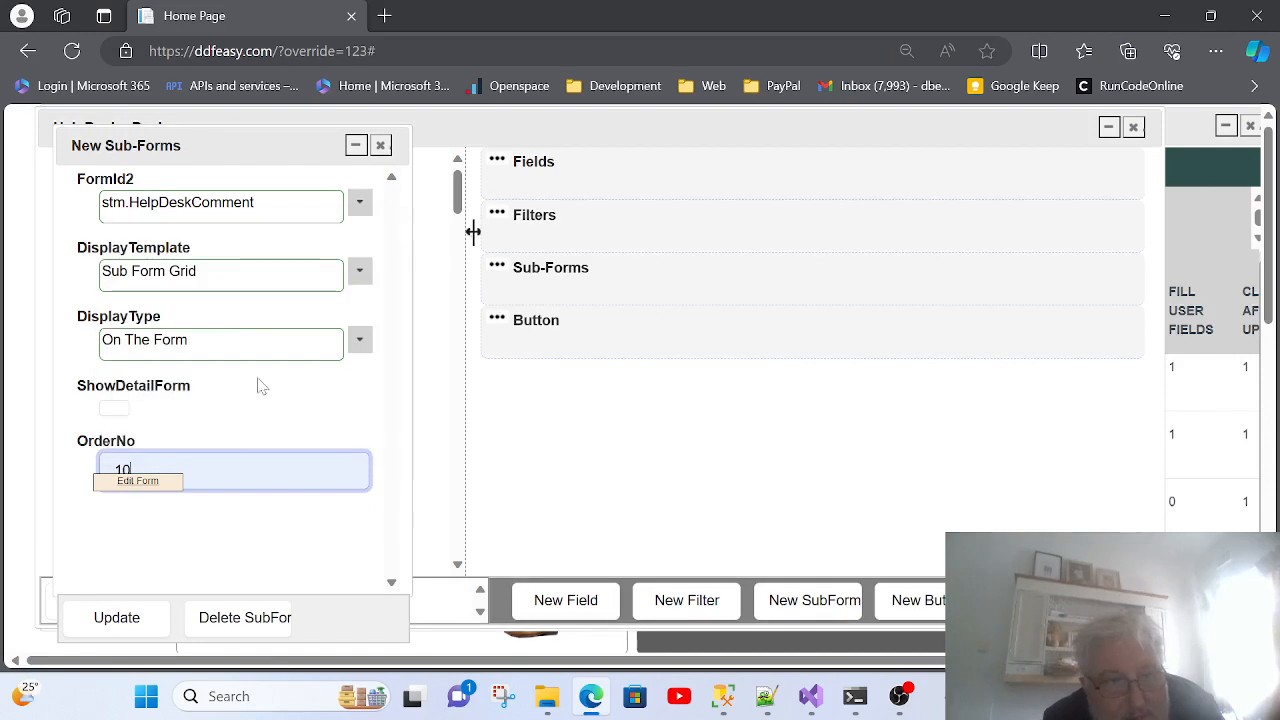
left_click(117, 618)
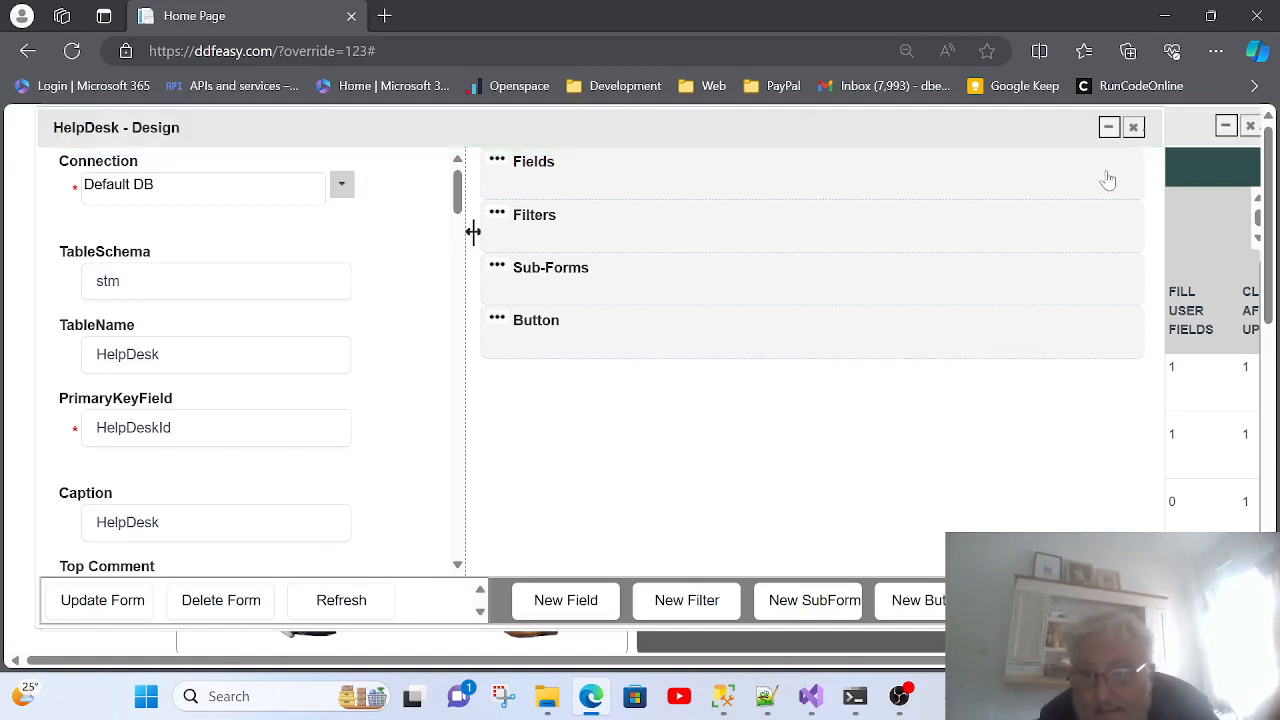
Step: Close the HelpDesk design and scroll the Form Design grid right to the Test Form column
left_click(1132, 127)
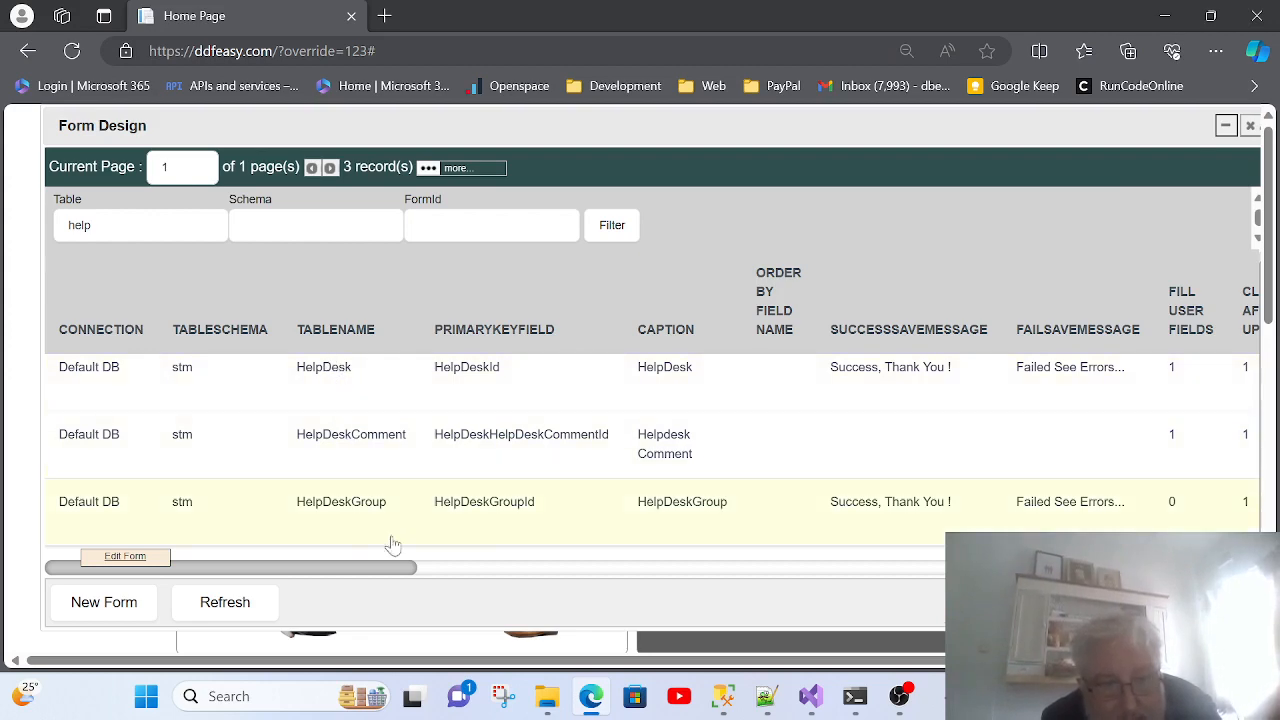
left_click_drag(374, 569, 1231, 590)
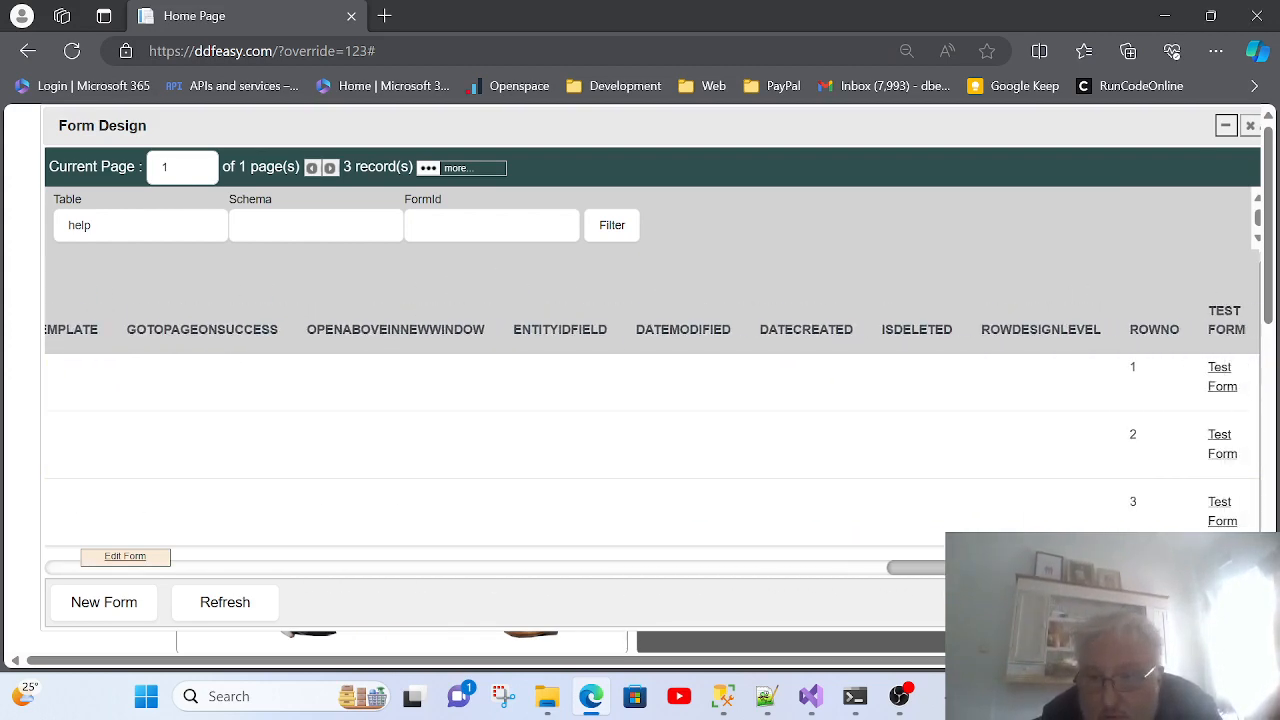
Step: Test the HelpDesk form and open ticket 2, Missed Payment, with its detail window in view
left_click(1221, 390)
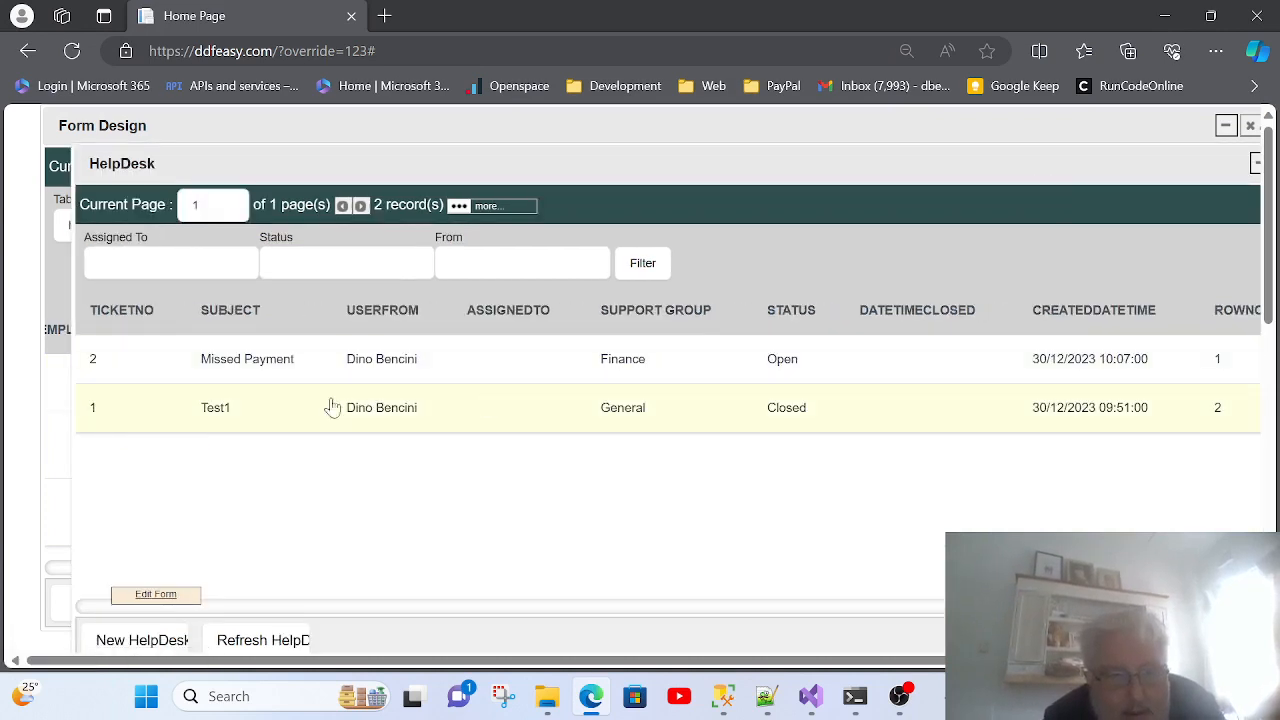
left_click(247, 365)
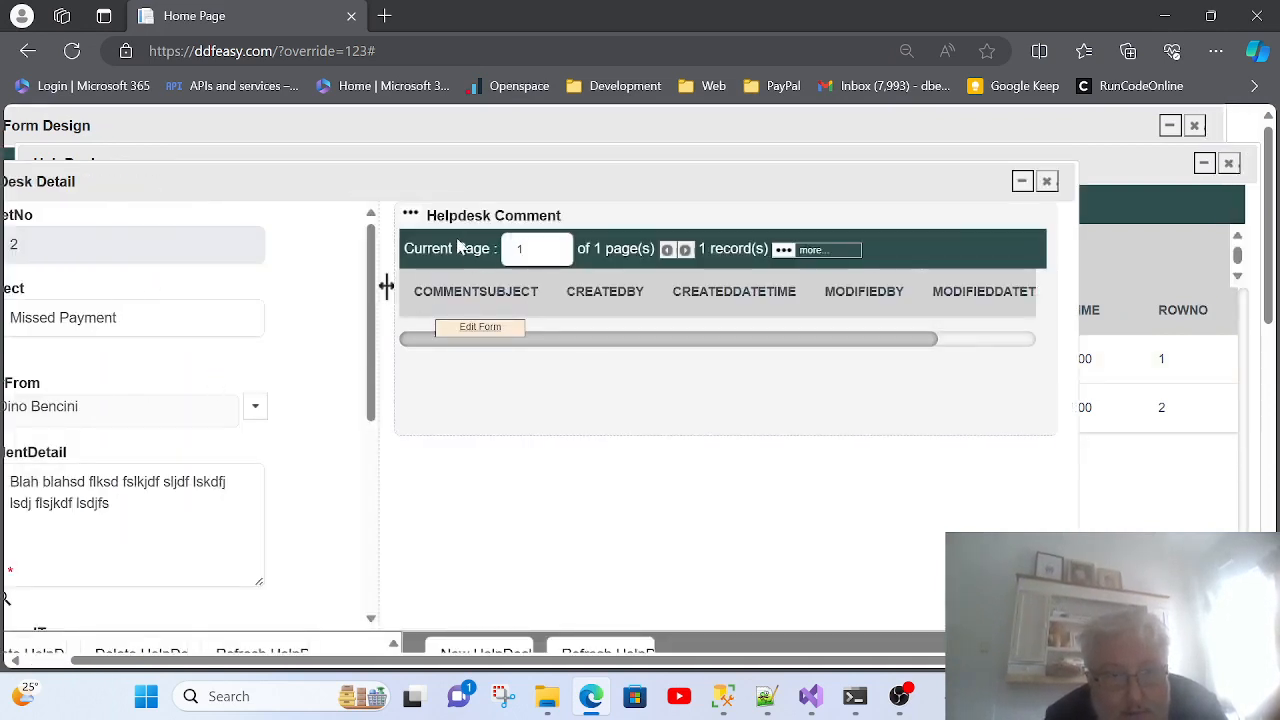
left_click_drag(458, 186, 515, 130)
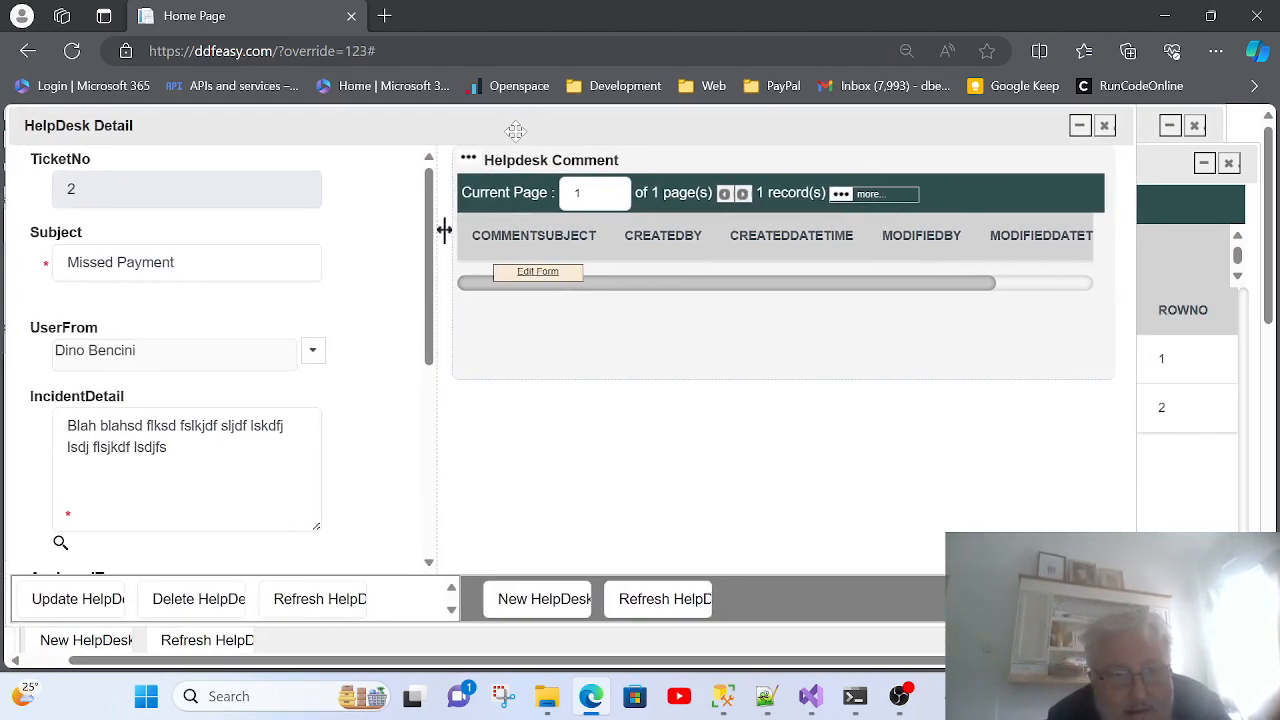
Step: Start a new Helpdesk Comment on ticket 2 with focus in its subject field
left_click(530, 600)
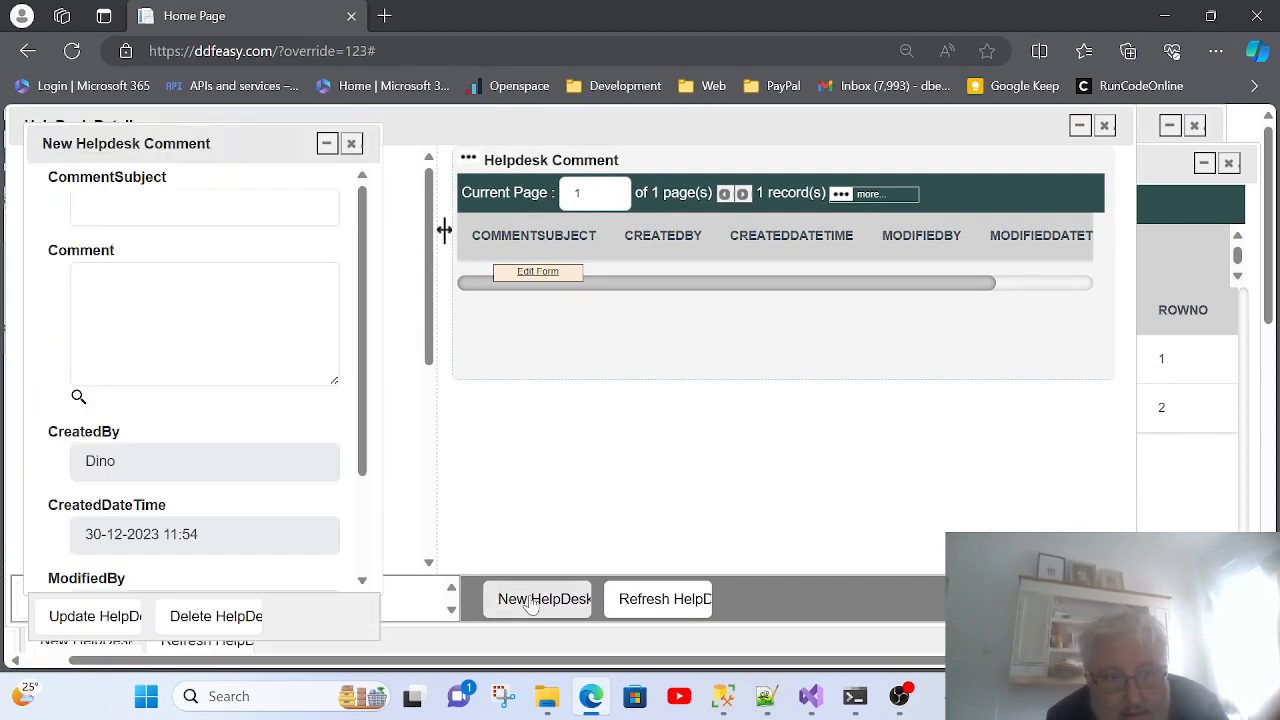
left_click(200, 205)
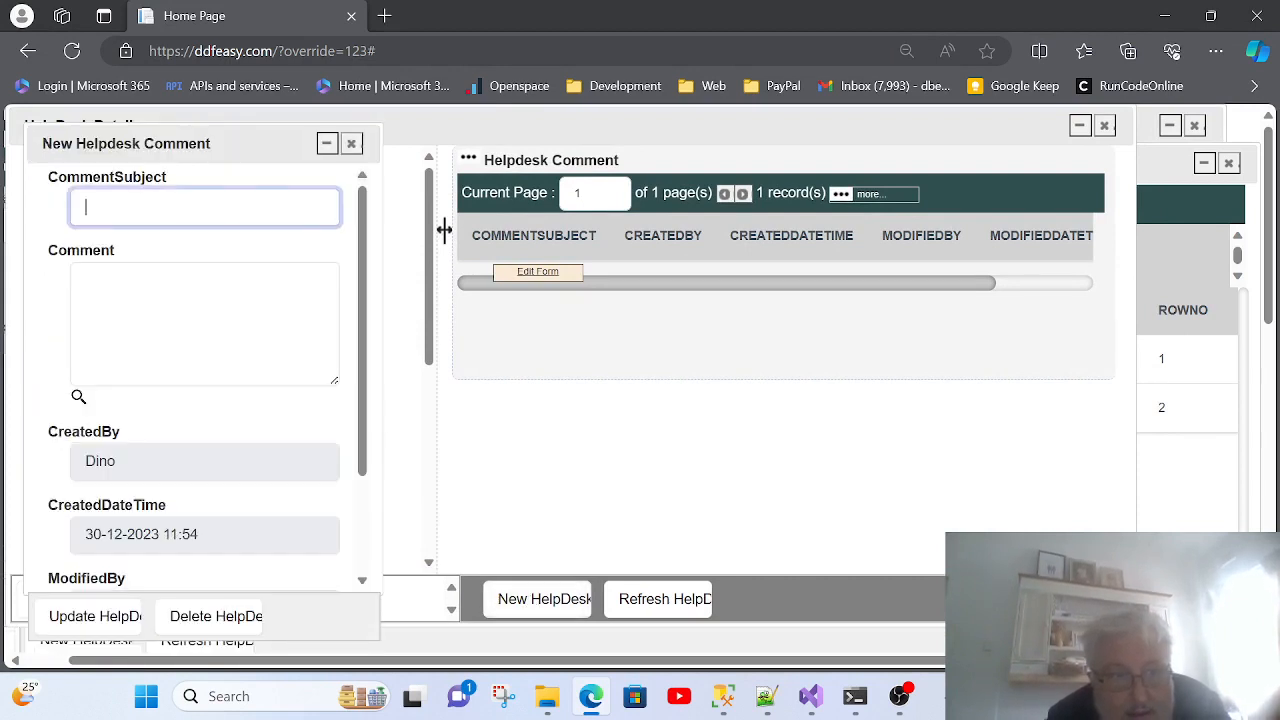
left_click_drag(145, 146, 217, 152)
left_click(250, 213)
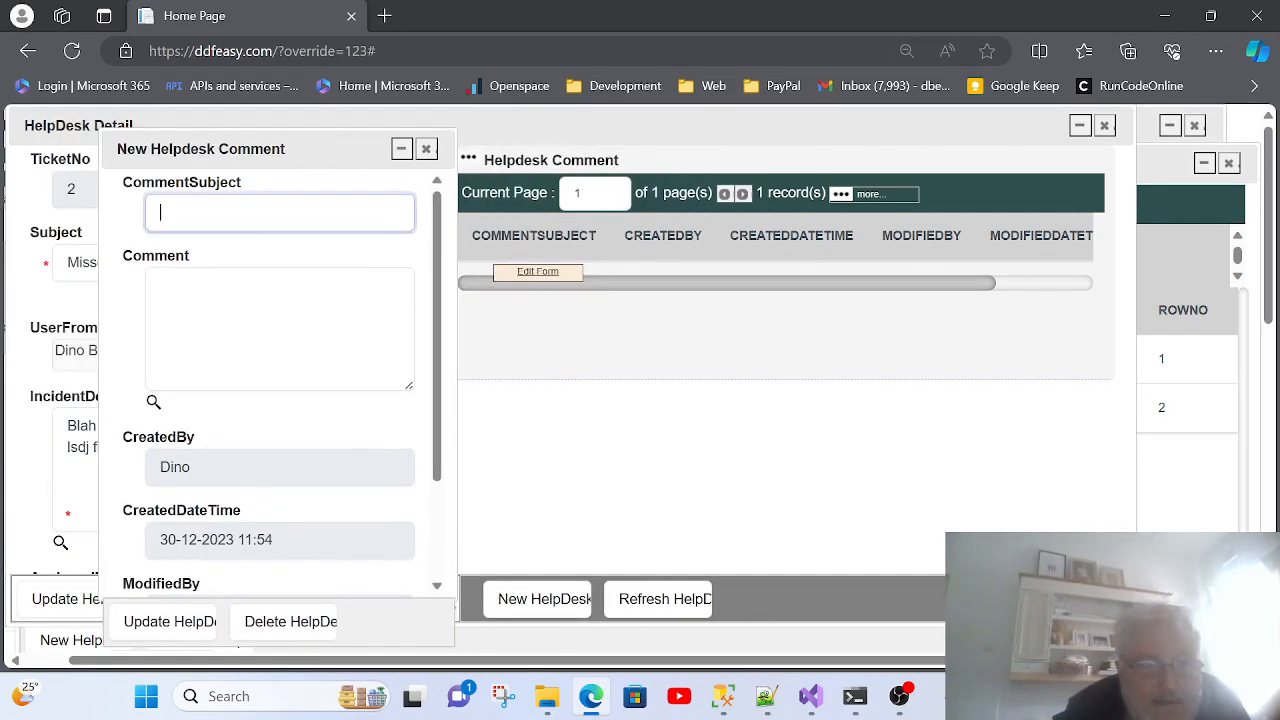
Step: Enter subject 'First Payment' and a three-line comment beginning 'My First payment was yesterday'
type("First Payment")
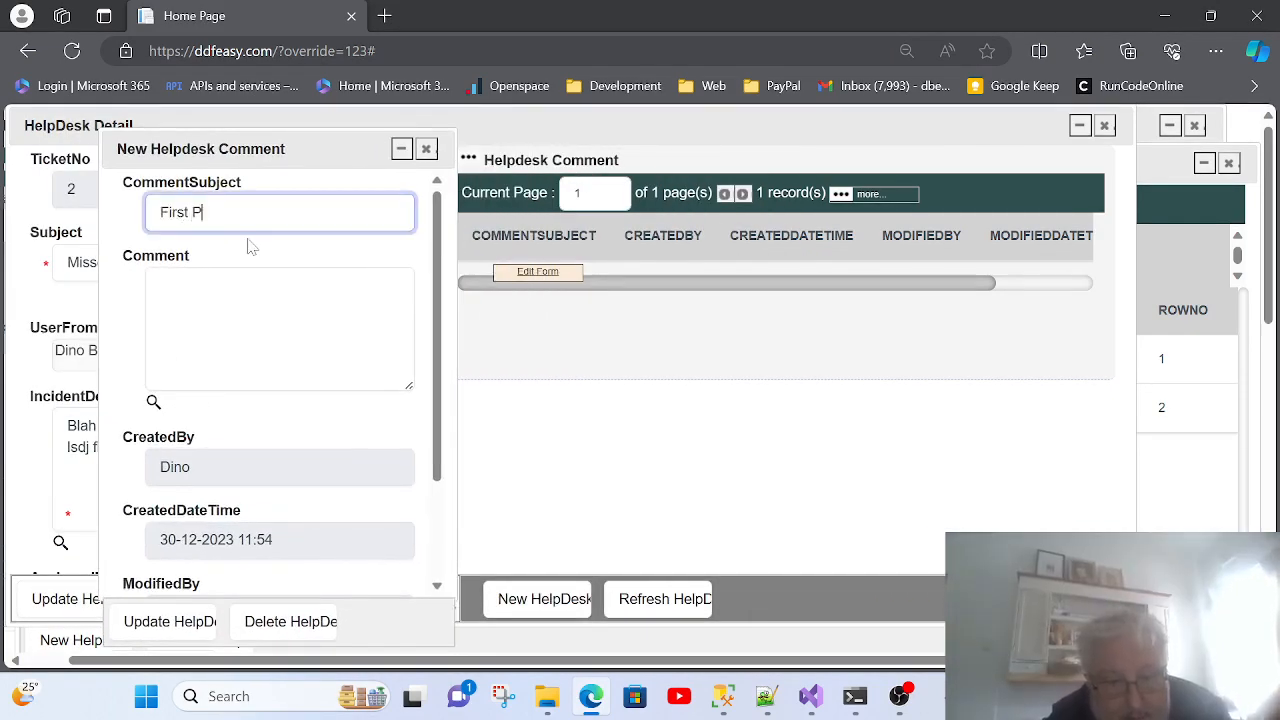
key("Tab")
type("My F")
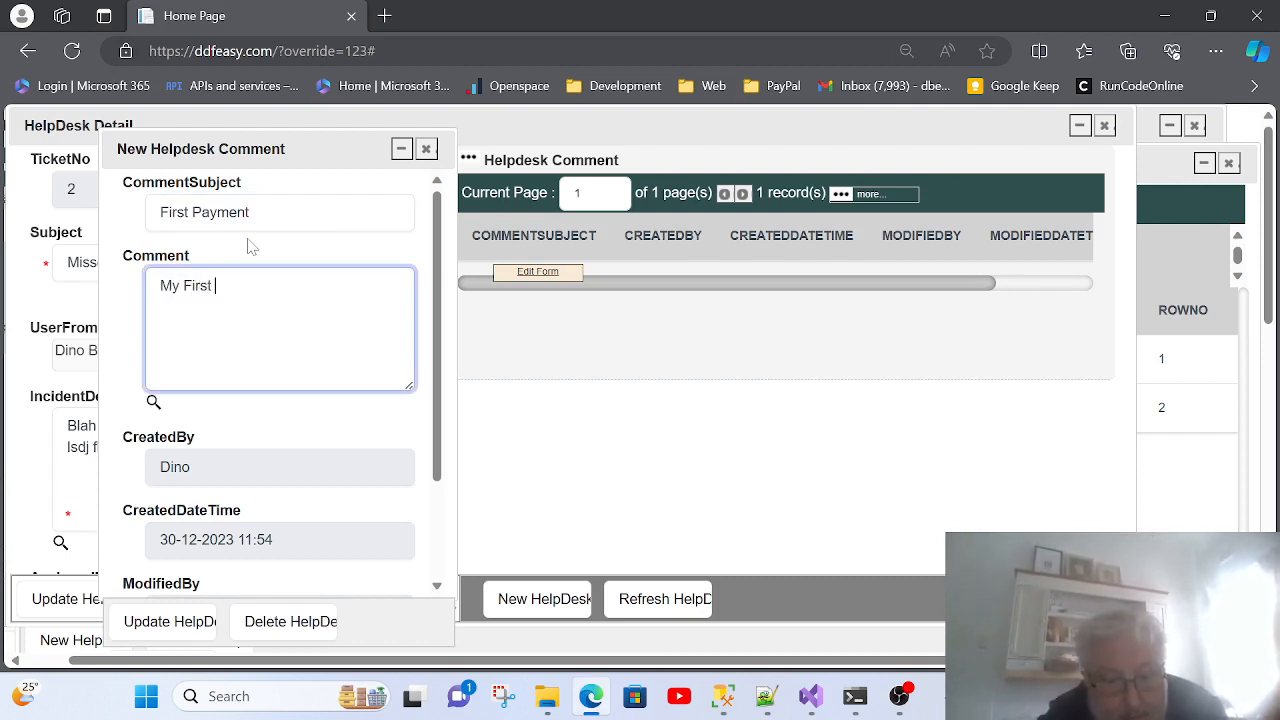
type("irst payment was ")
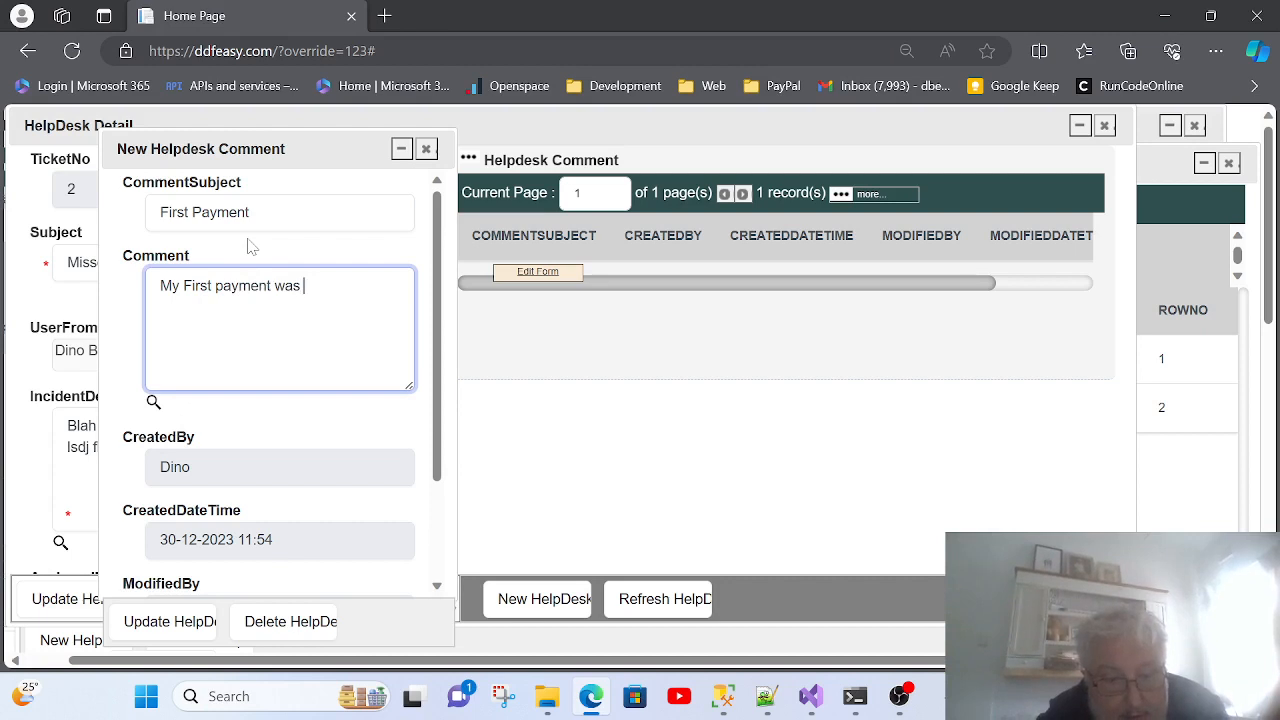
type("yesterday dfsd fsdsd fsfd")
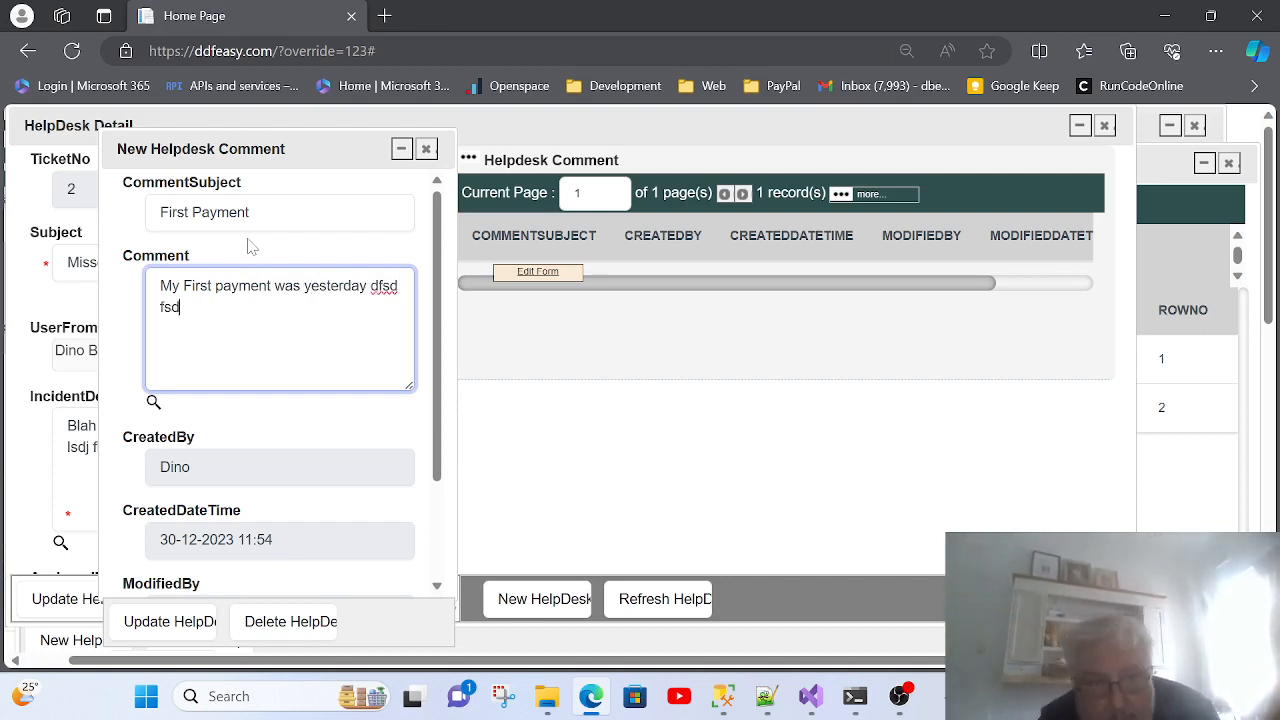
key("Return")
type("sdf sdfsdfsdf sdf")
key("Return")
type("sd fs")
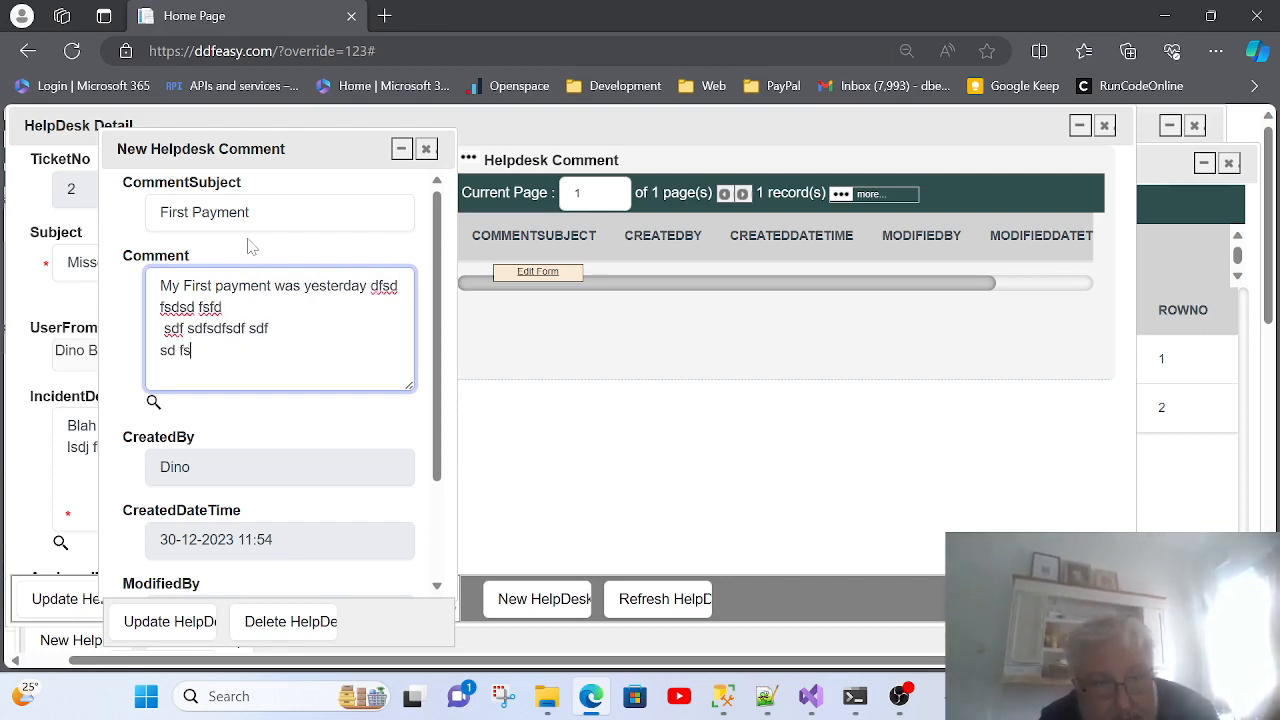
type(" fs")
scroll(245, 355, "down", 2)
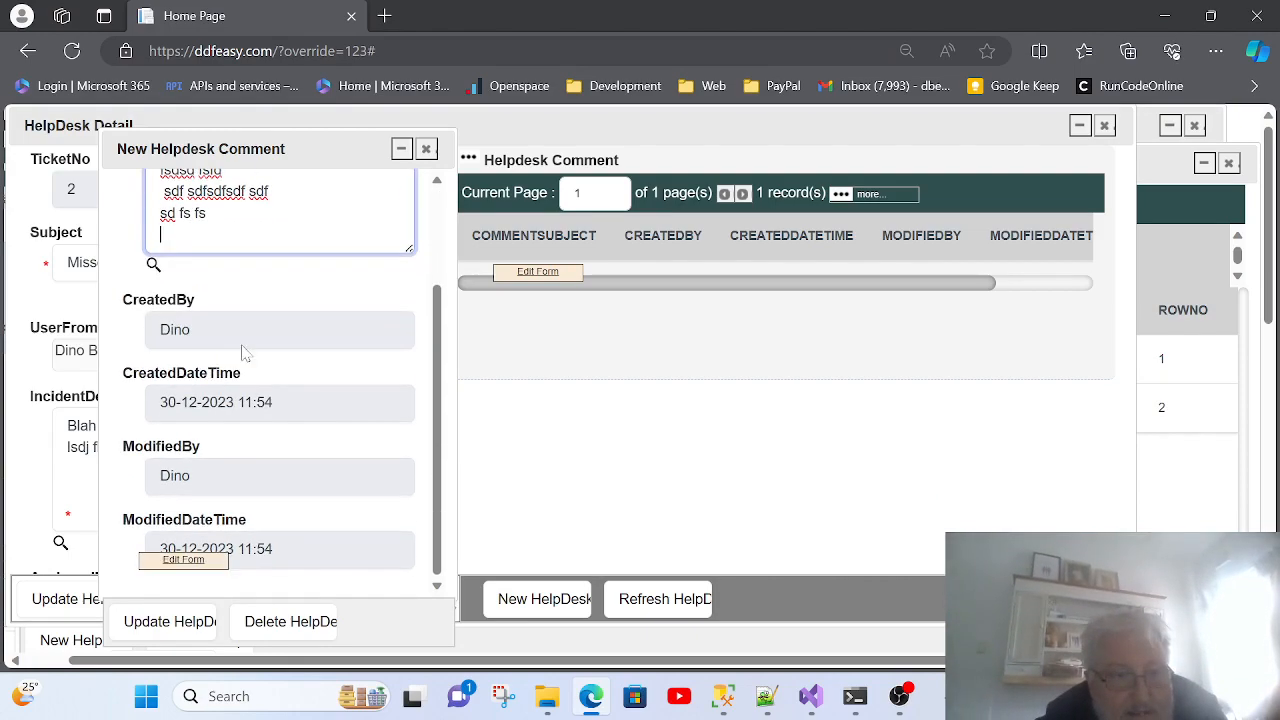
scroll(205, 390, "down", 3)
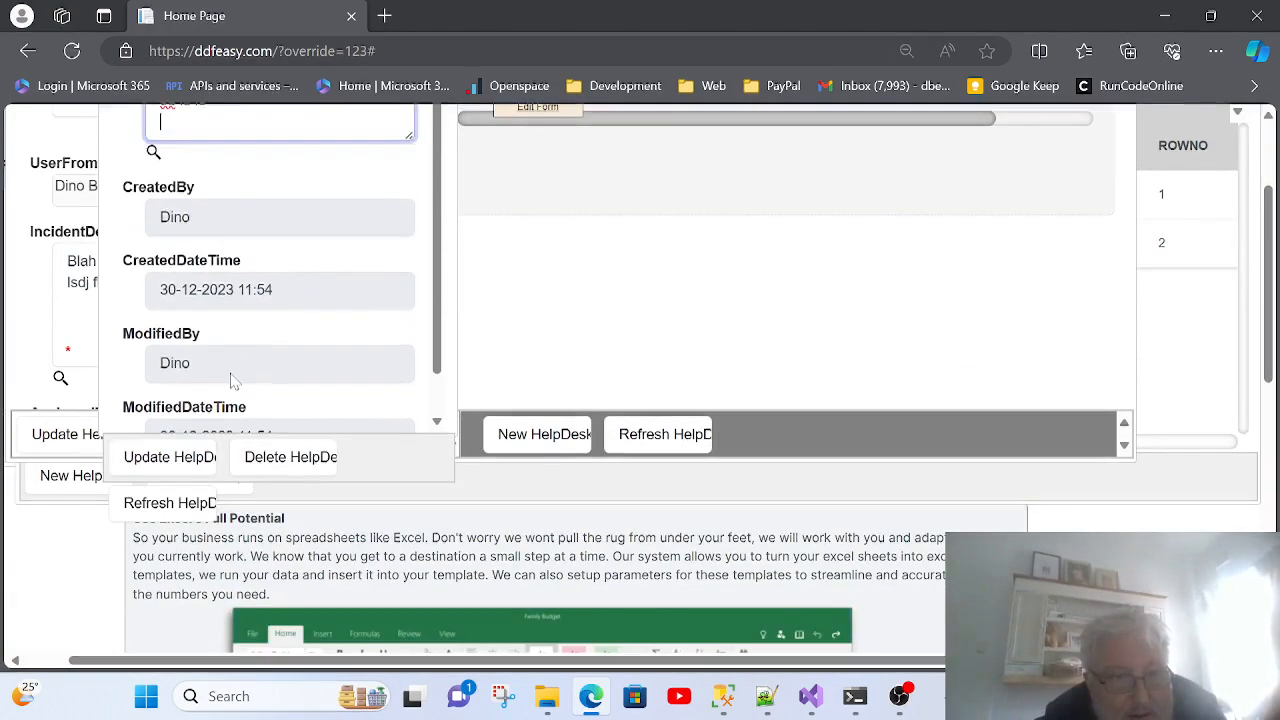
scroll(229, 400, "up", 4)
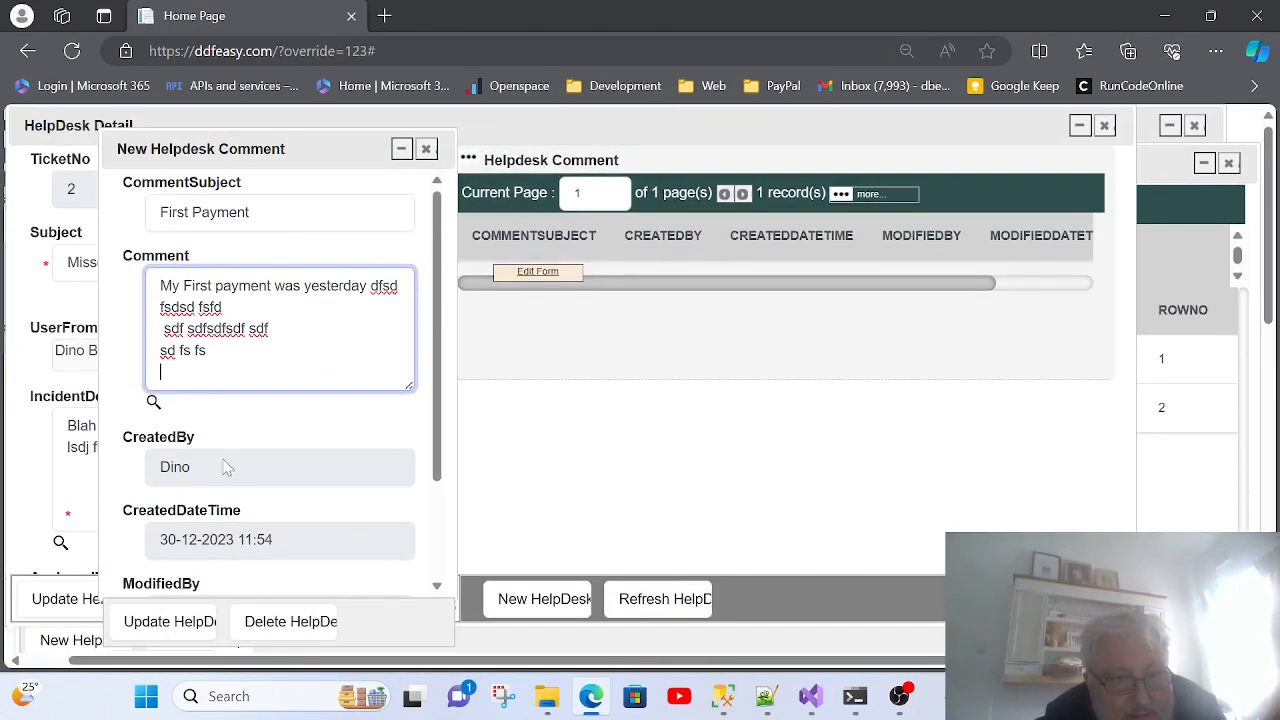
Step: Save the First Payment comment, then open its row in the sub-grid to check it and close it
left_click(176, 621)
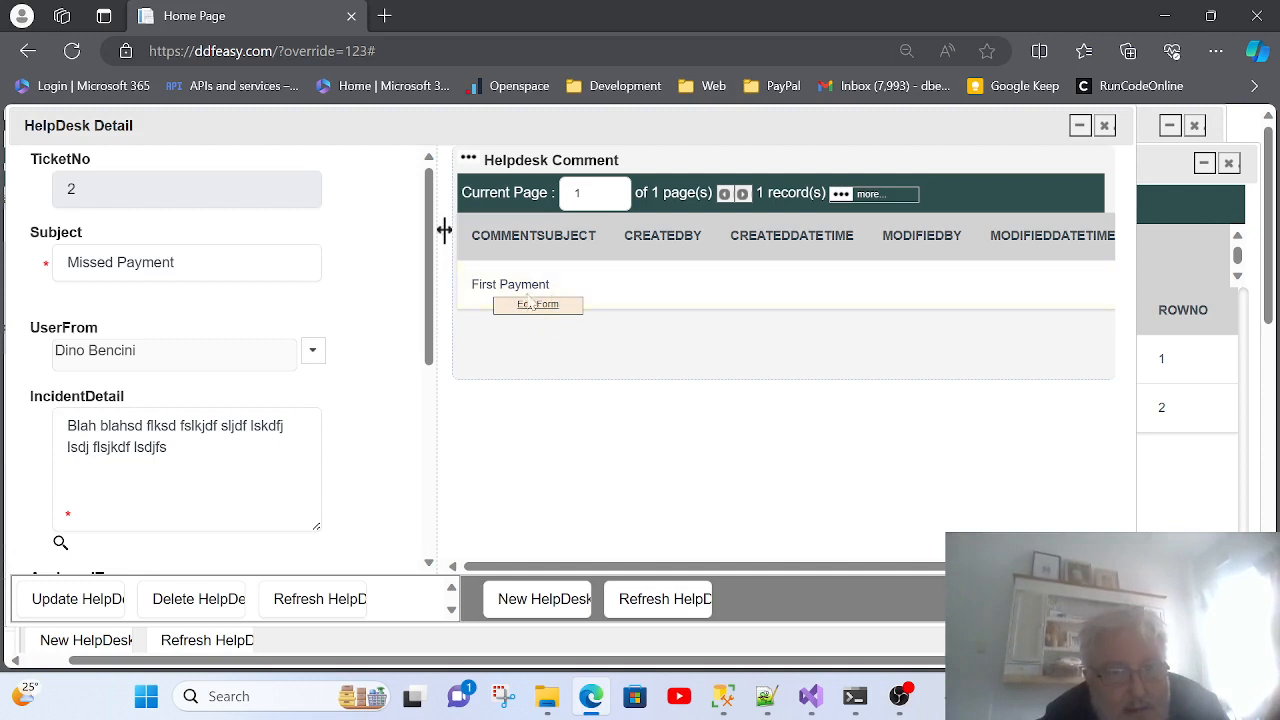
double_click(614, 289)
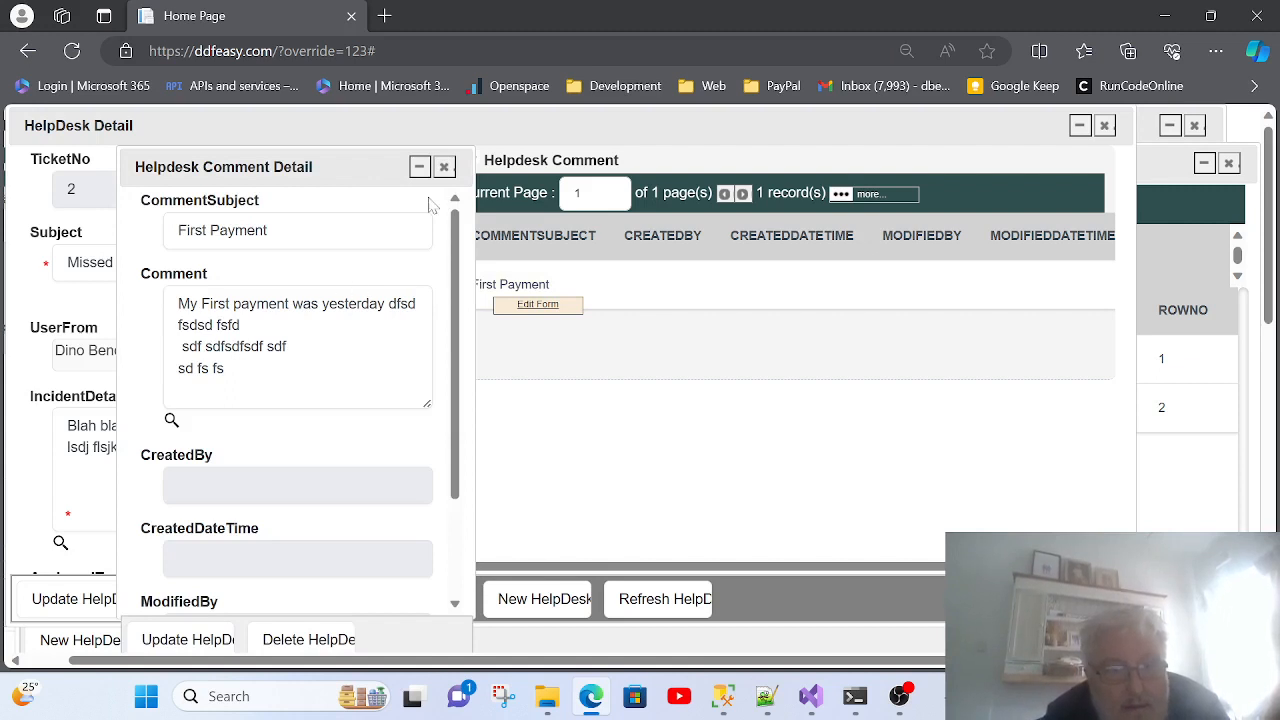
left_click(444, 166)
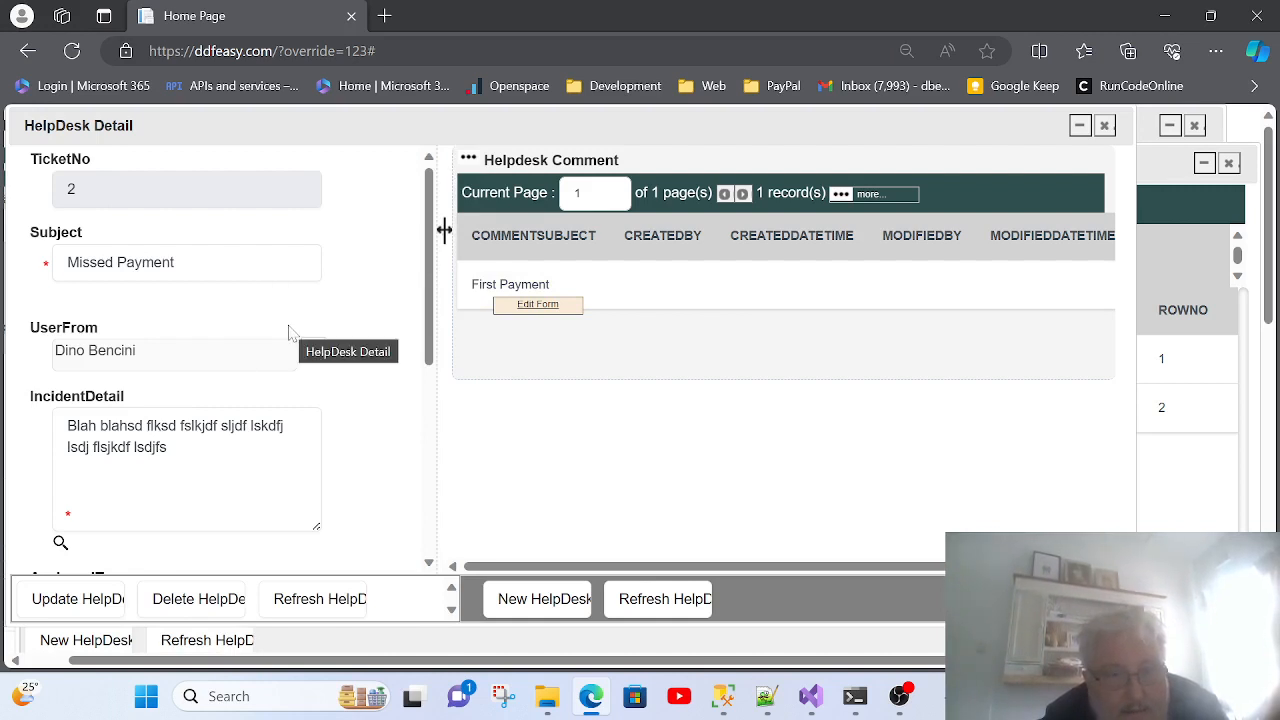
Step: Add a second comment to ticket 2 titled 'Next payment' with a 'this is my next payment…' body and save it
left_click(525, 600)
left_click(315, 249)
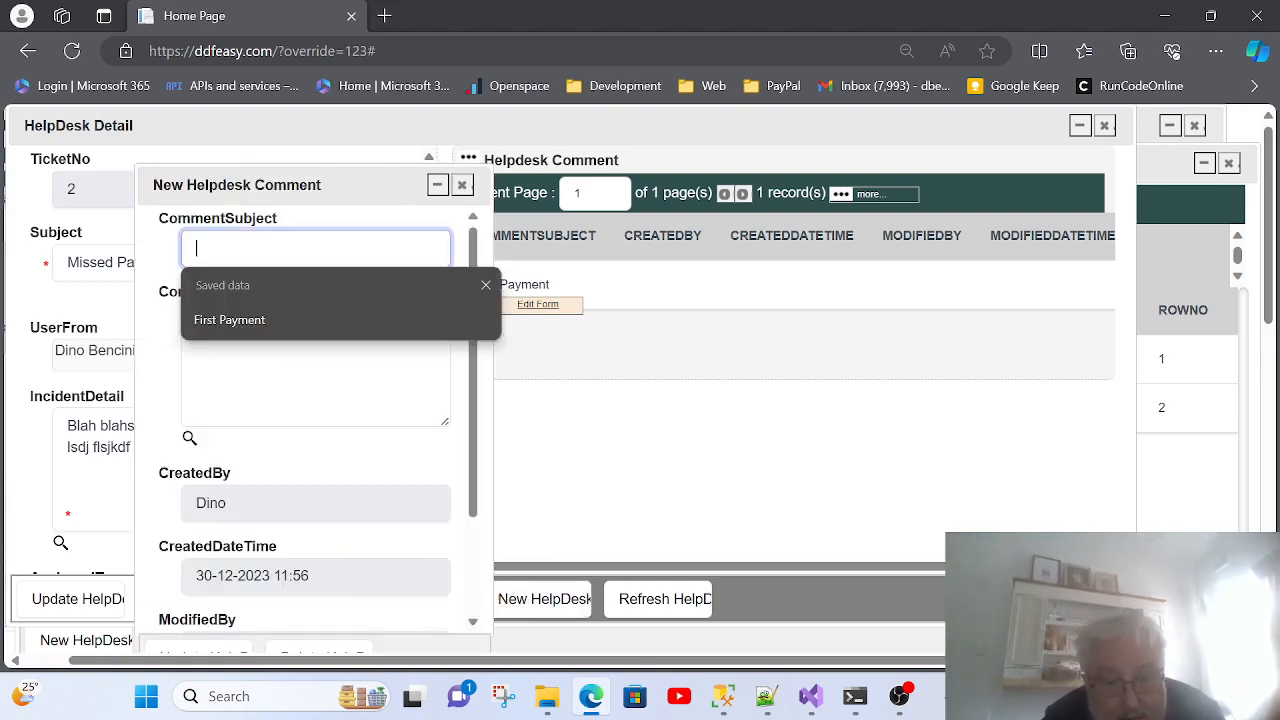
type("Next payment")
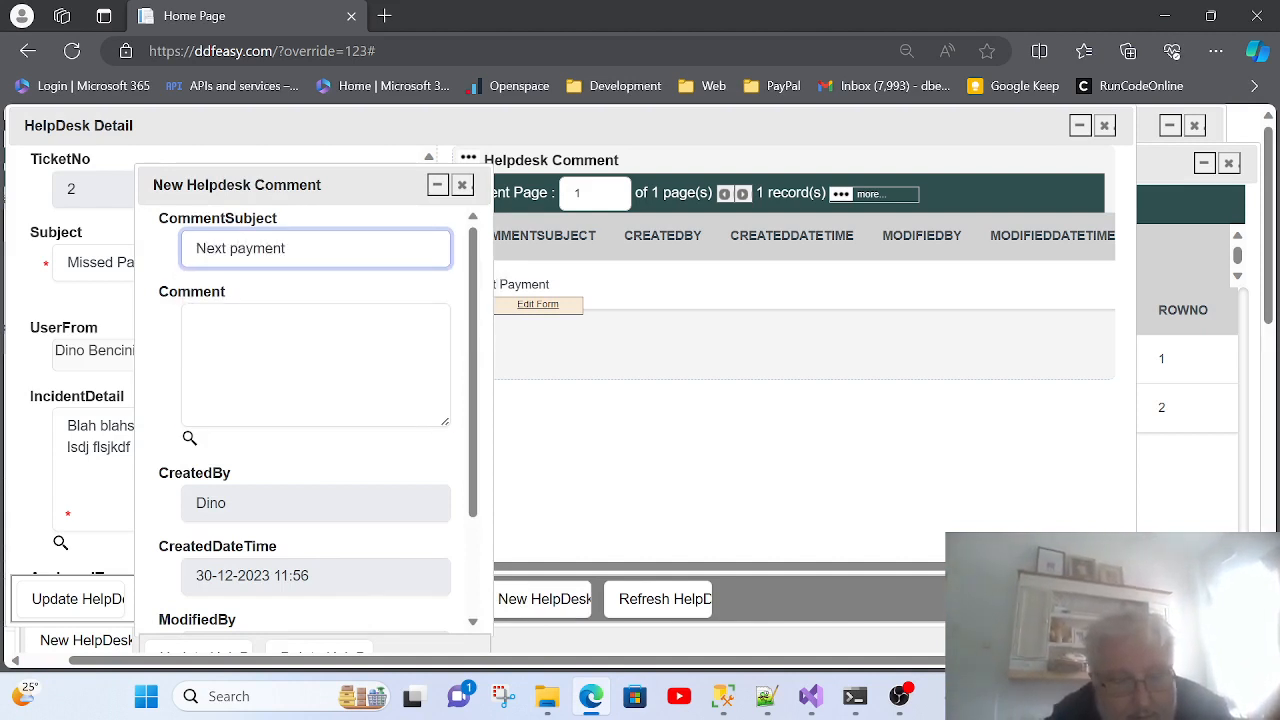
key("Tab")
type("this is ")
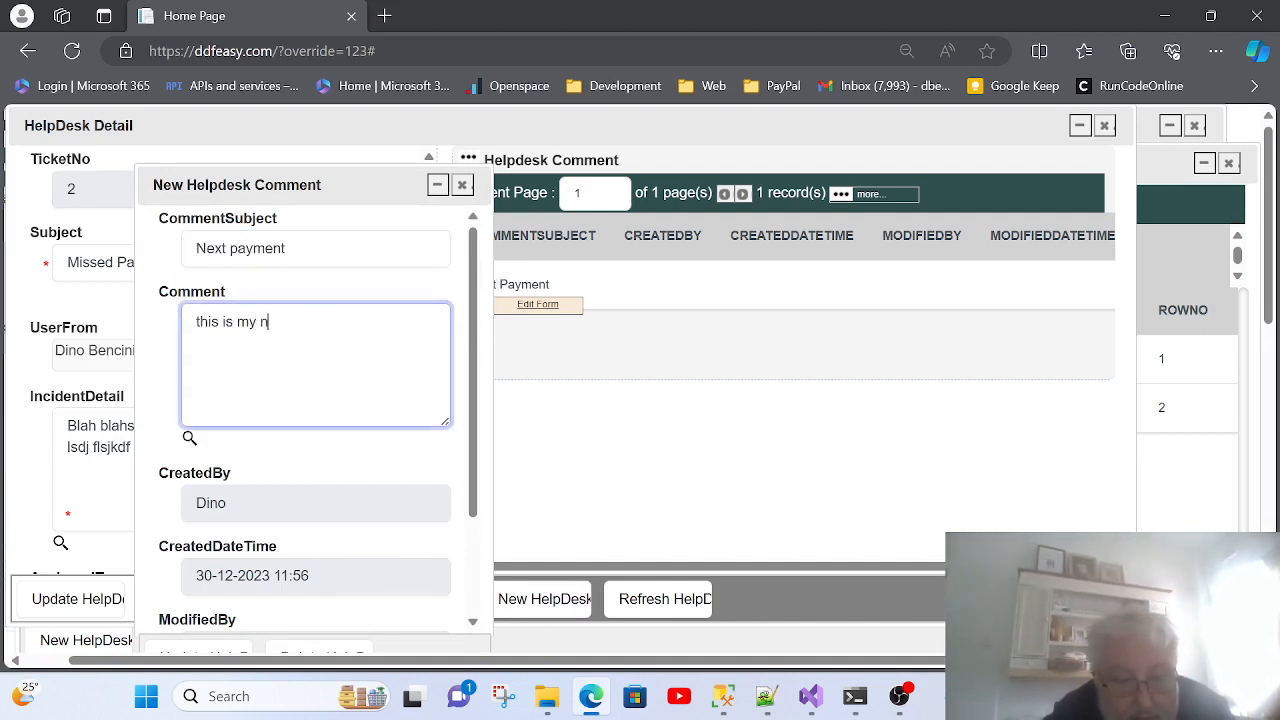
type("my next payment df")
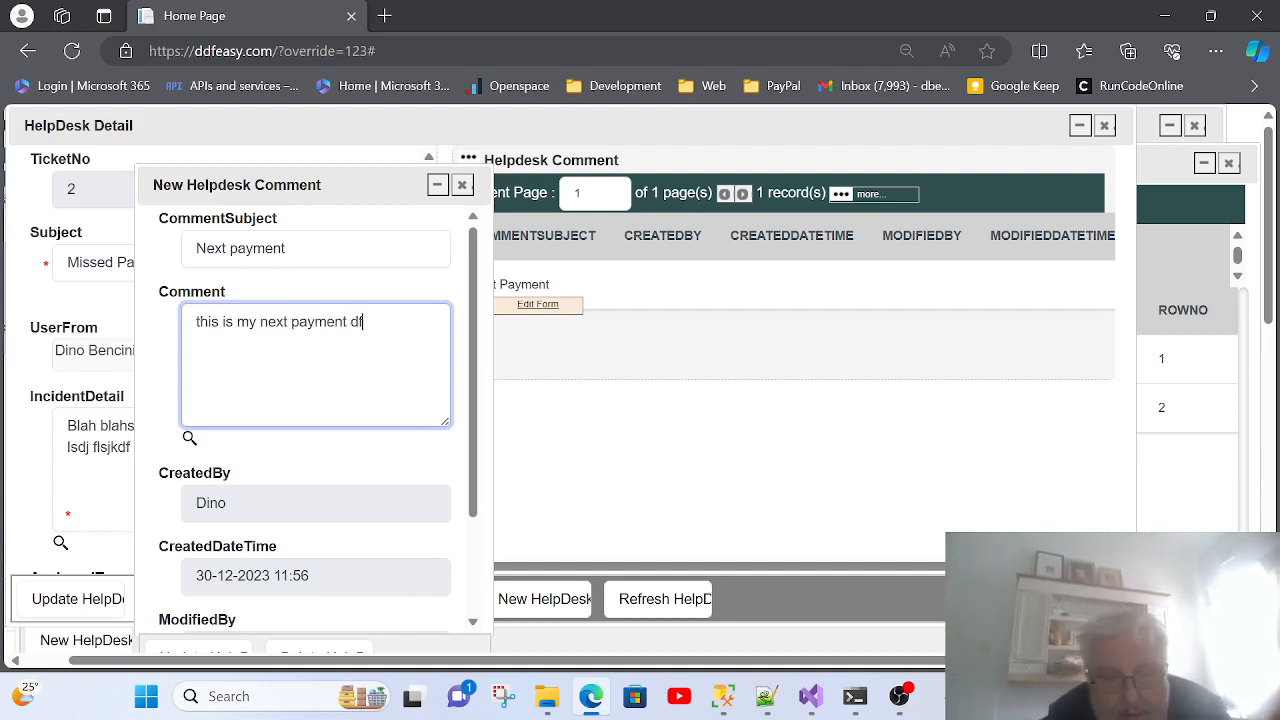
type(" dfg dfg dfgdfg dfg dfg dfg dfg df")
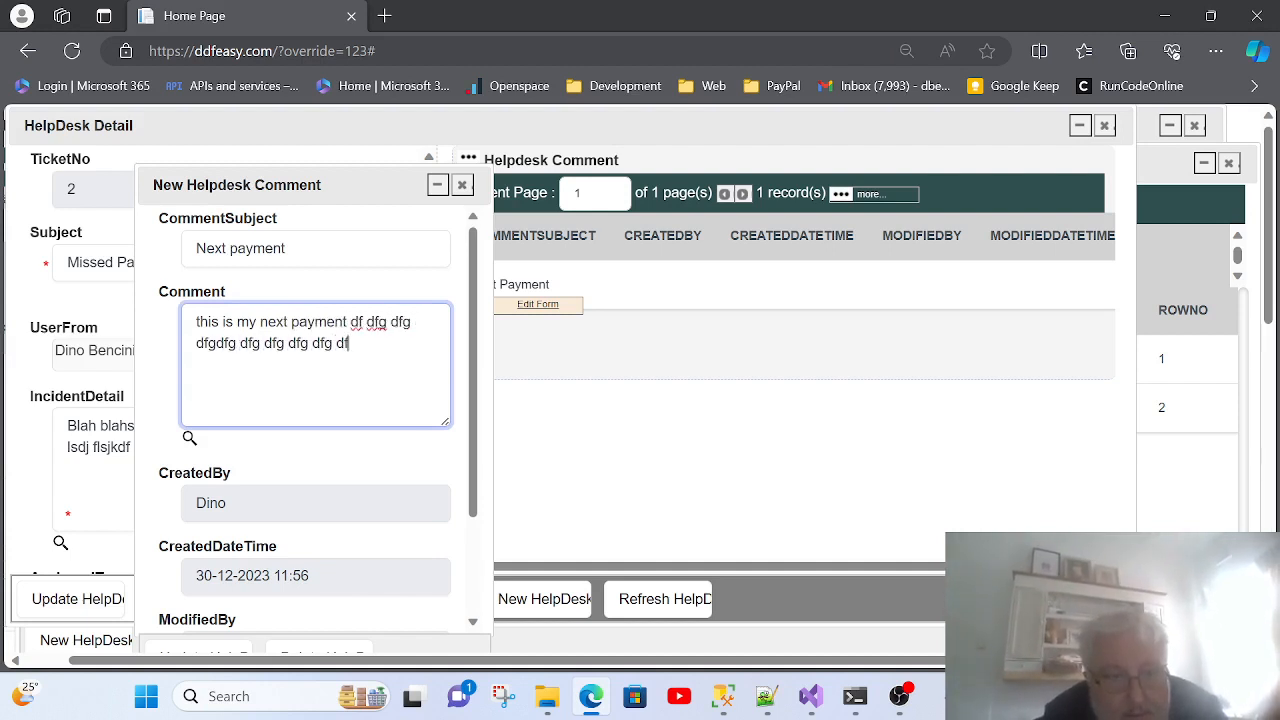
type("g dfg dfg dfg dgfdfgdf")
key("Return")
type("g dfg dfg dfg")
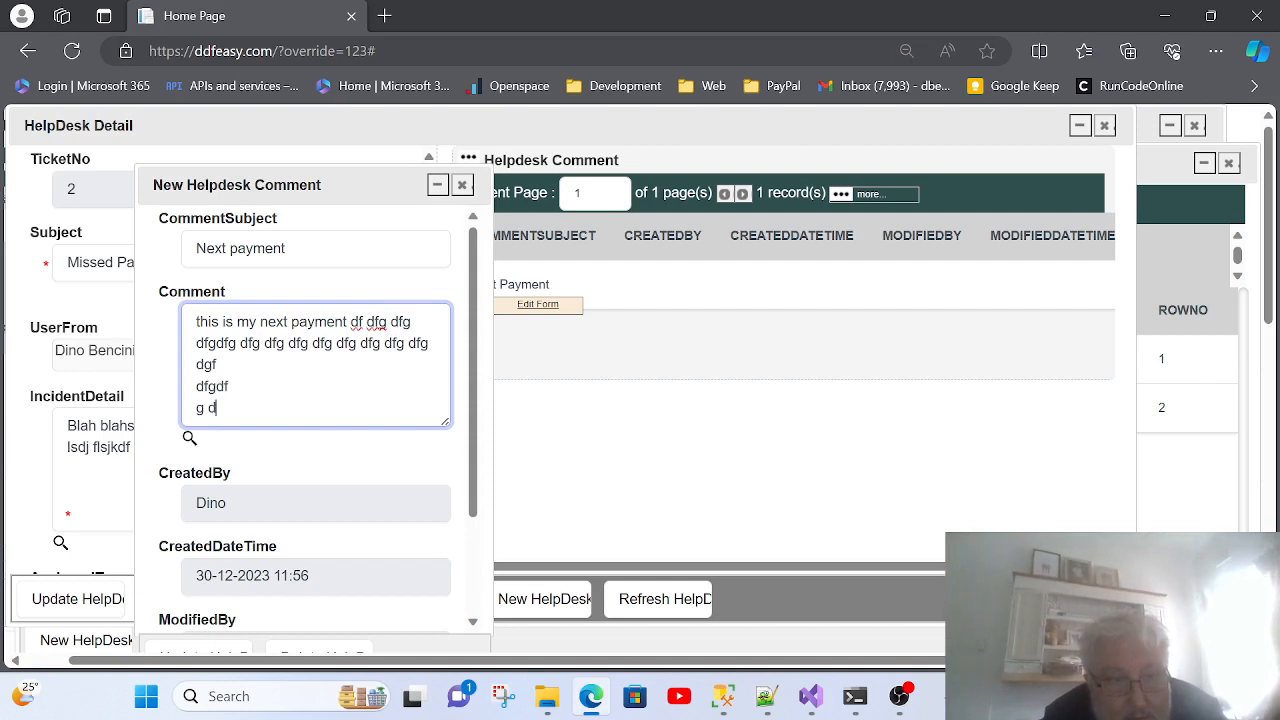
key("Return")
left_click_drag(300, 185, 228, 124)
left_click(127, 602)
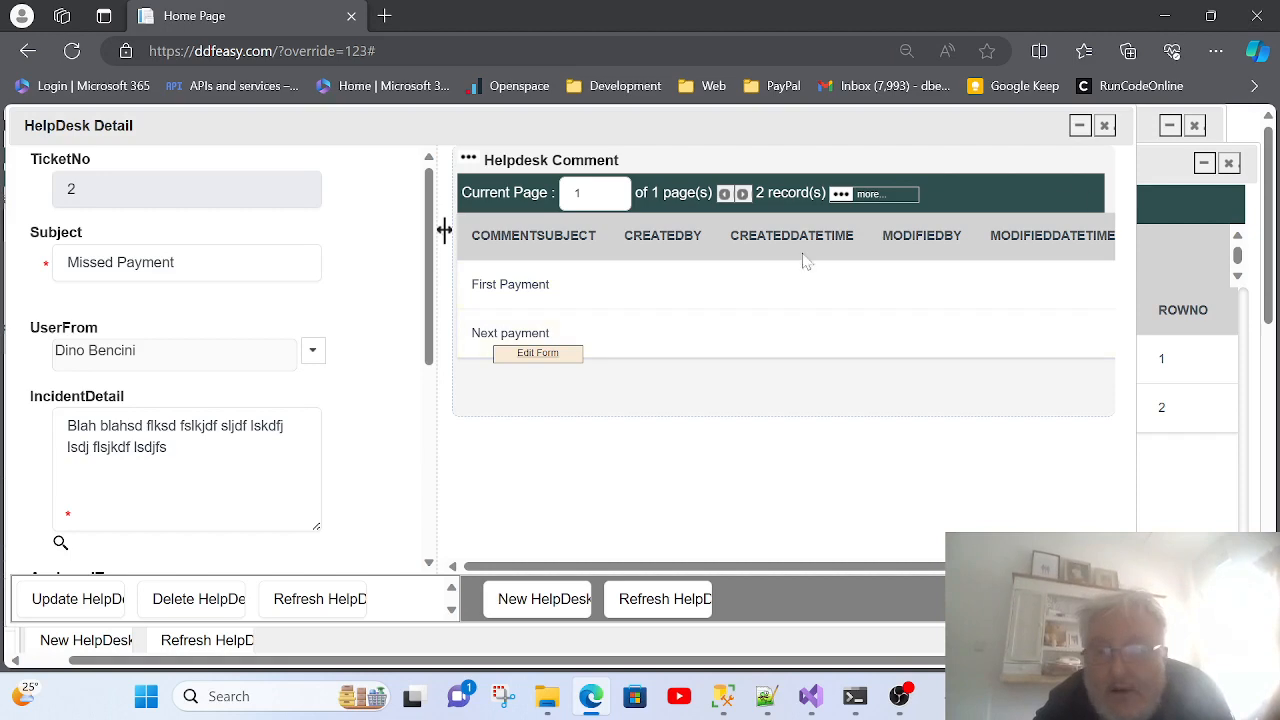
Step: Switch to ticket Test1 and save a comment 'Testing initial comment' with body 'This is my first test…'
left_click(1104, 125)
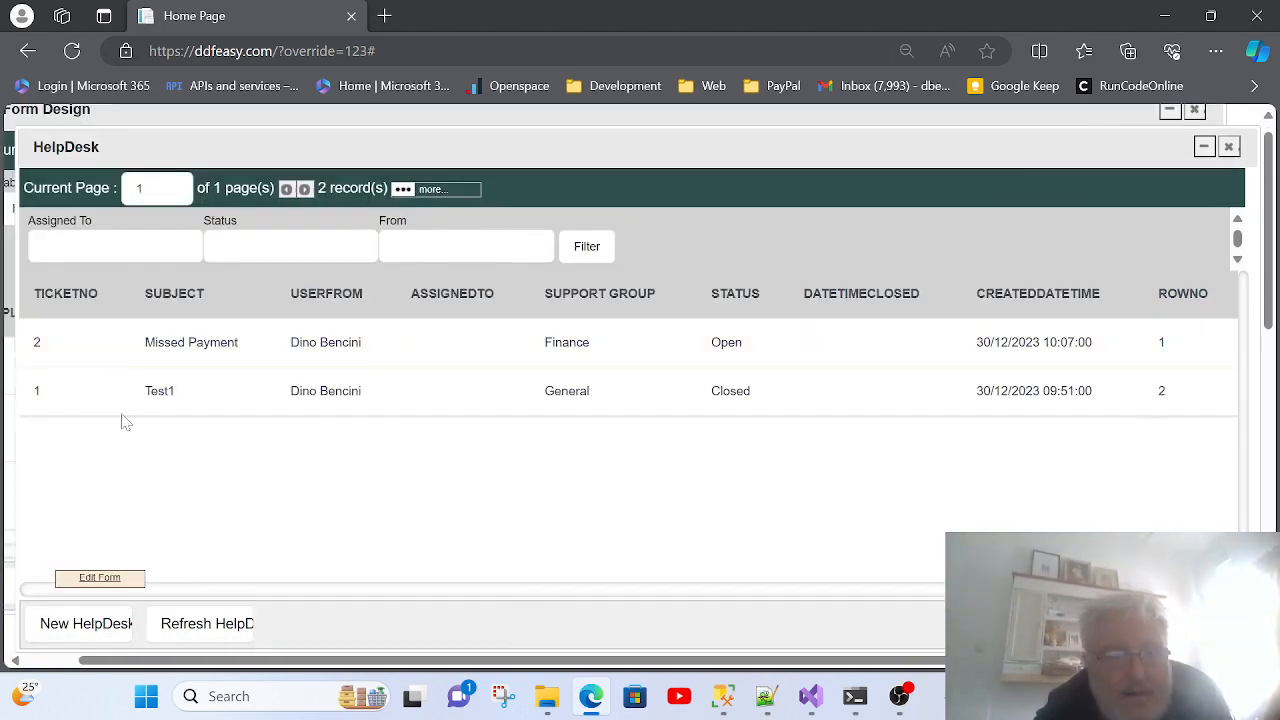
left_click(243, 402)
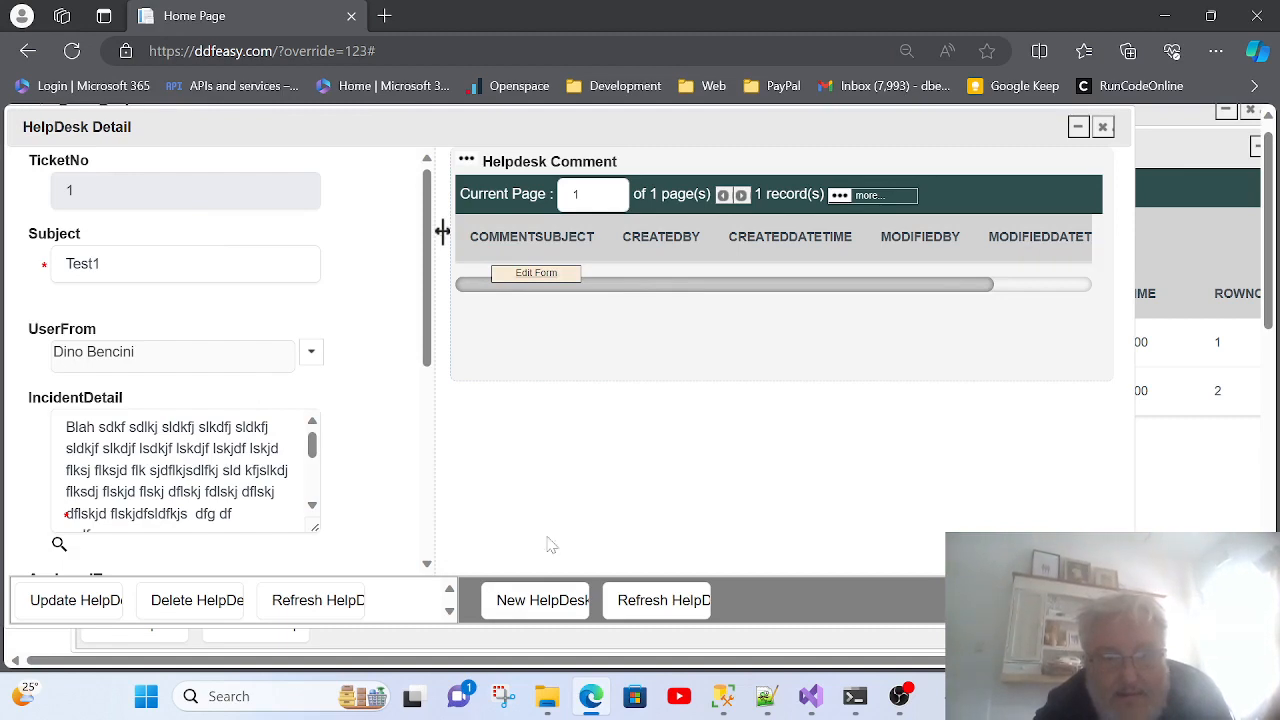
left_click(548, 604)
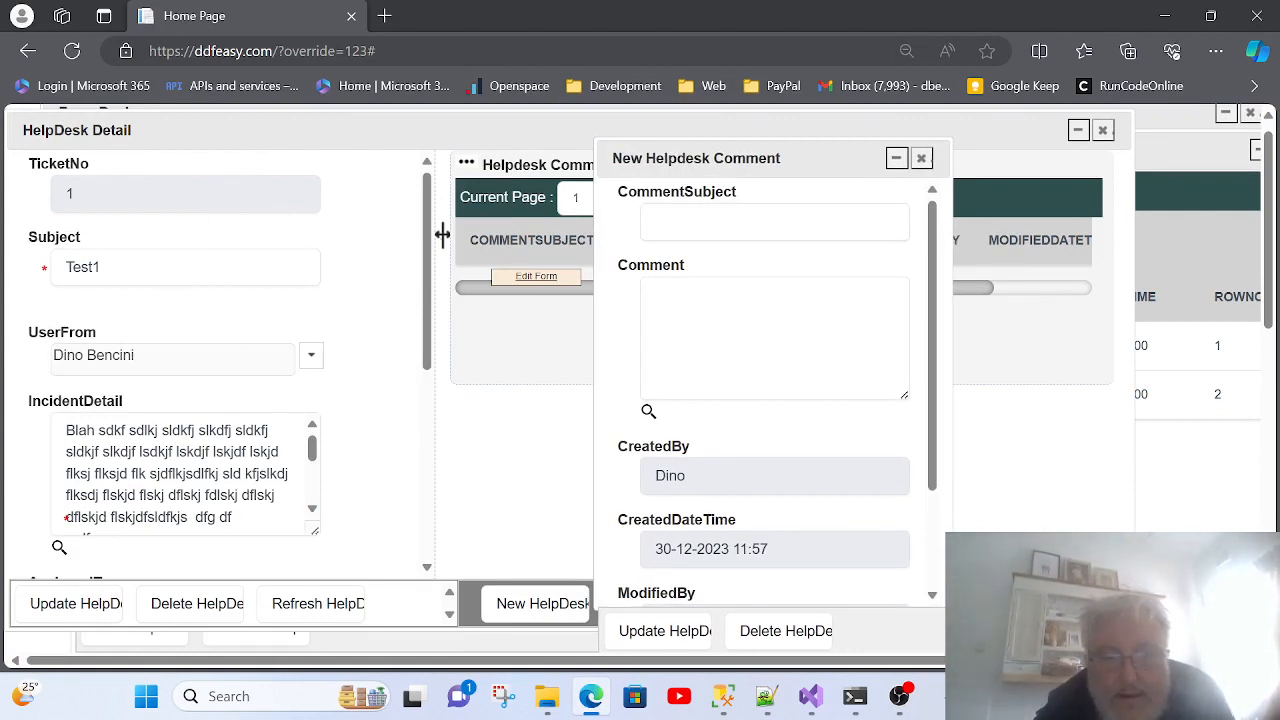
key("Tab")
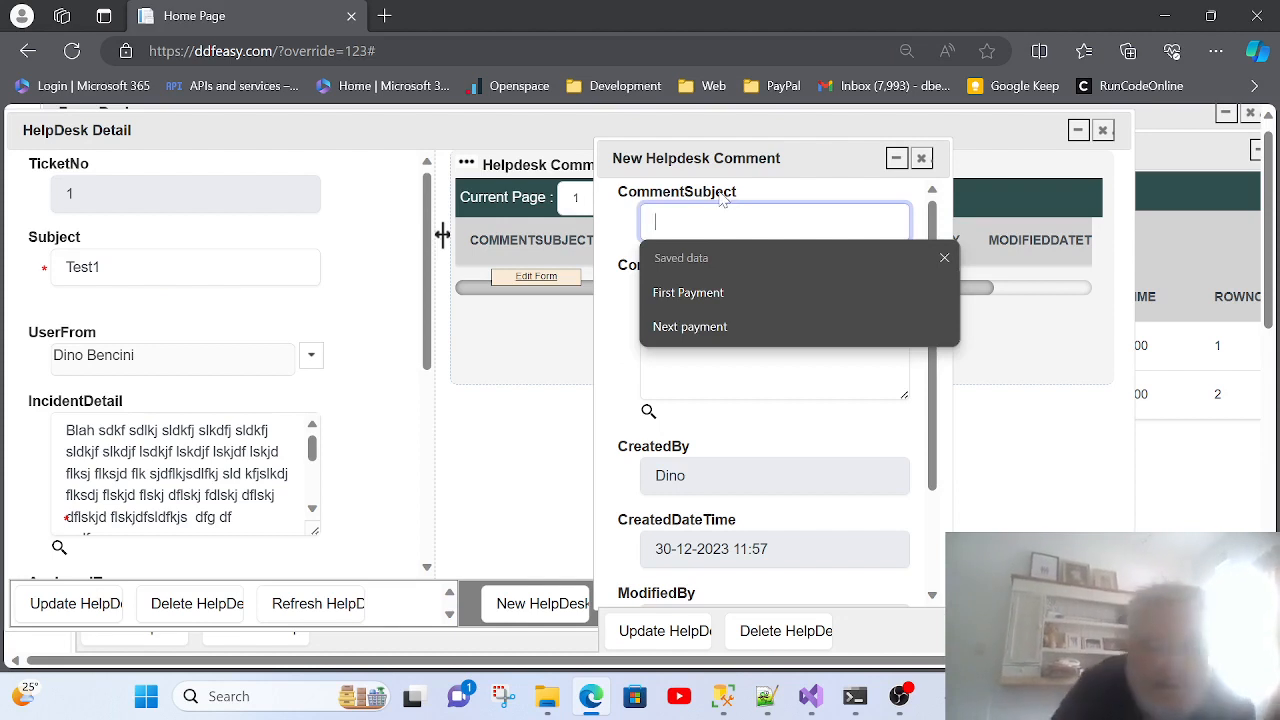
type("Testing initia")
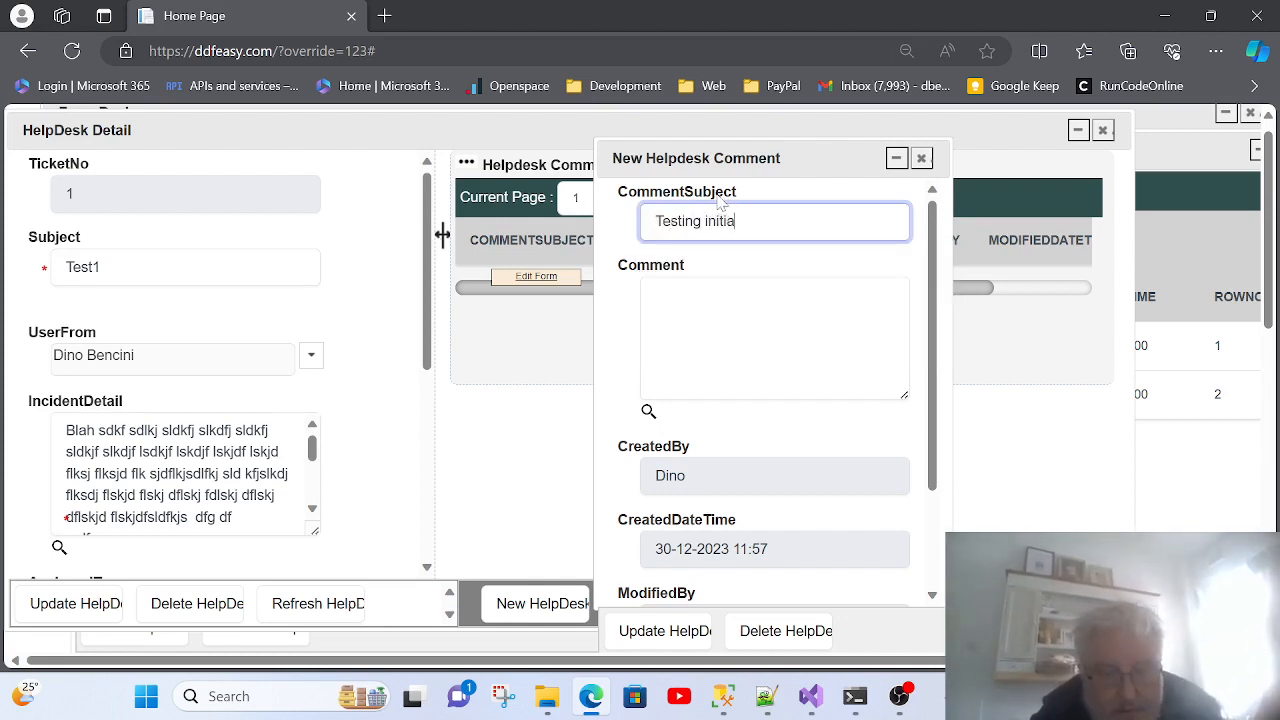
type("l comment")
key("Tab")
type("This ")
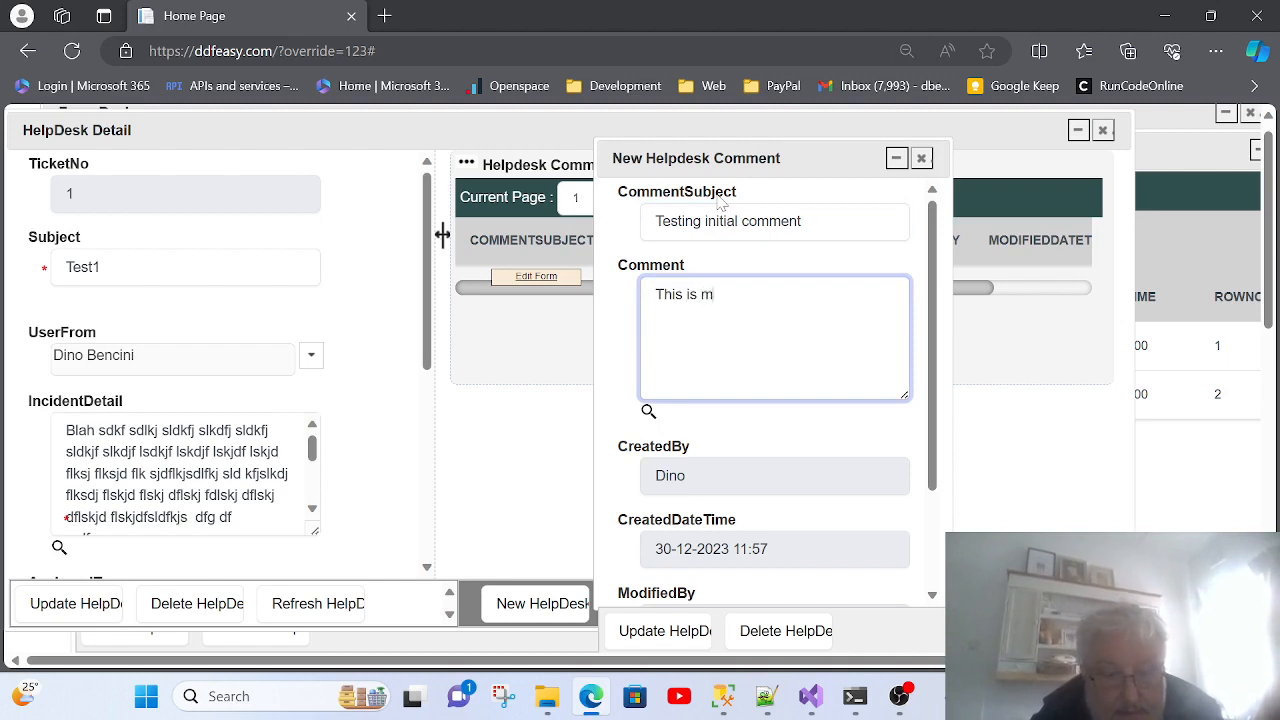
type("is my first test fdfg gdfg d fg dfddf gdfg df gdfg")
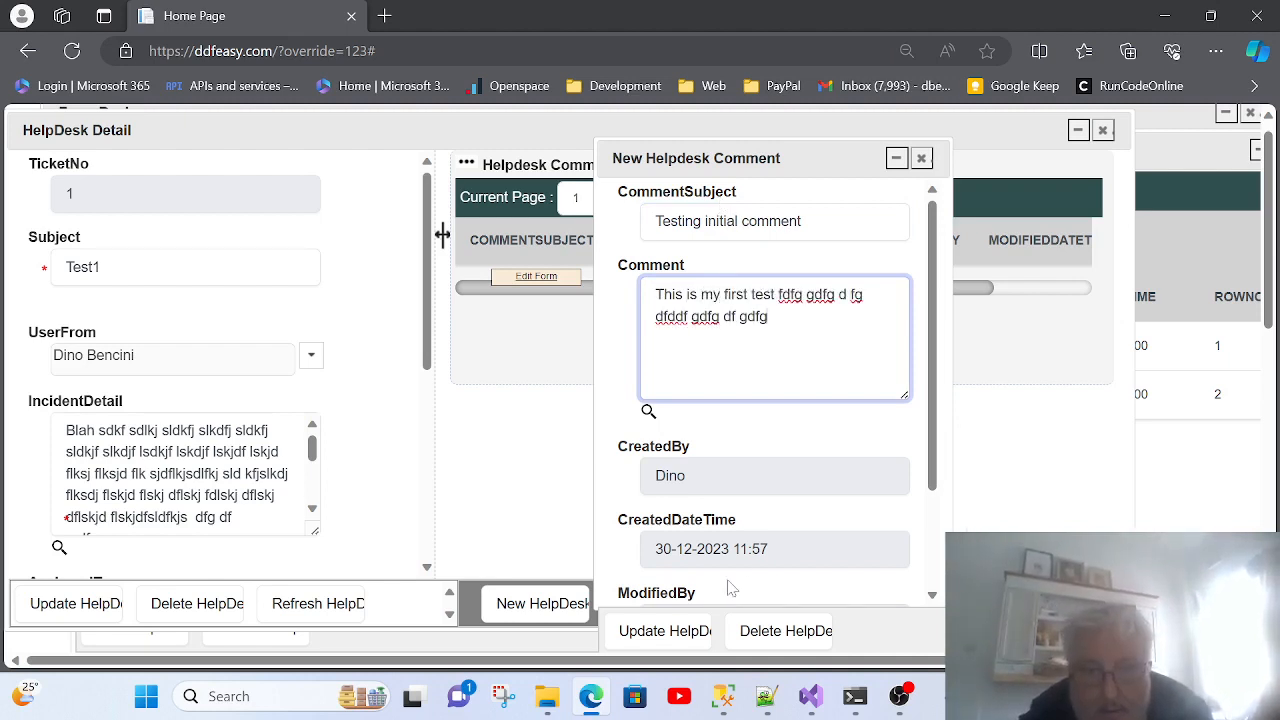
type("dfg d gdfg")
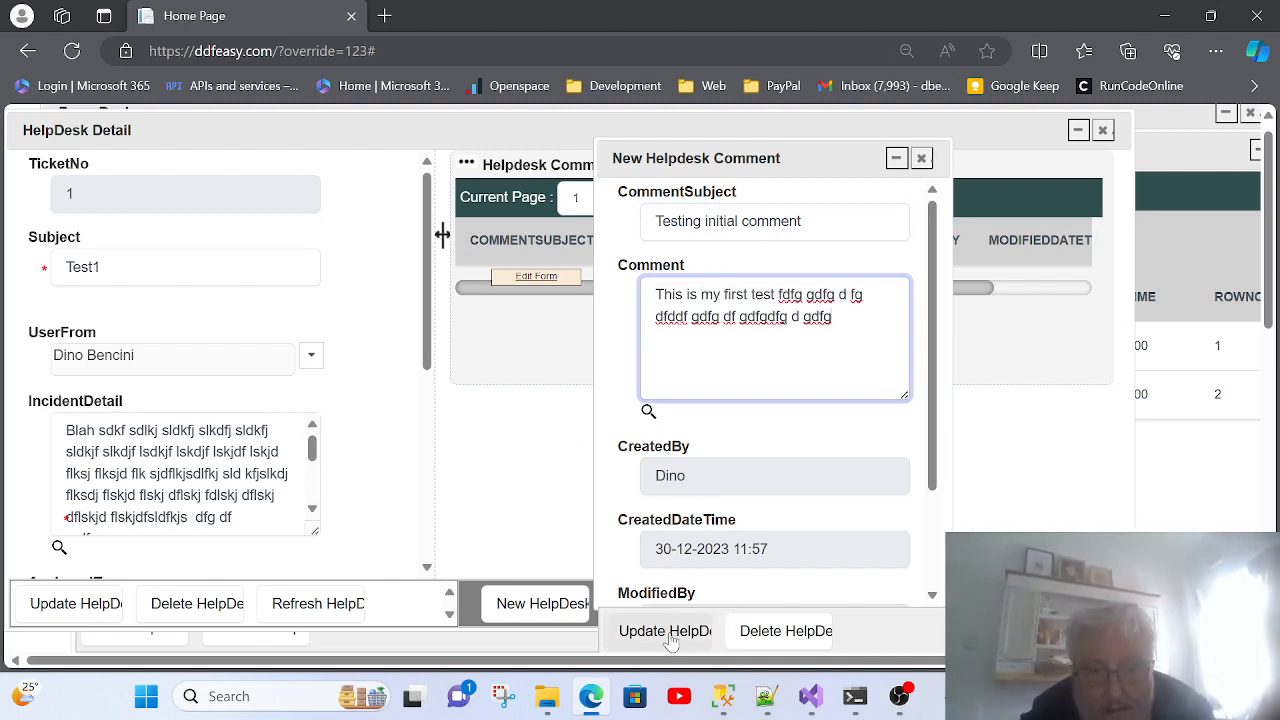
left_click(668, 635)
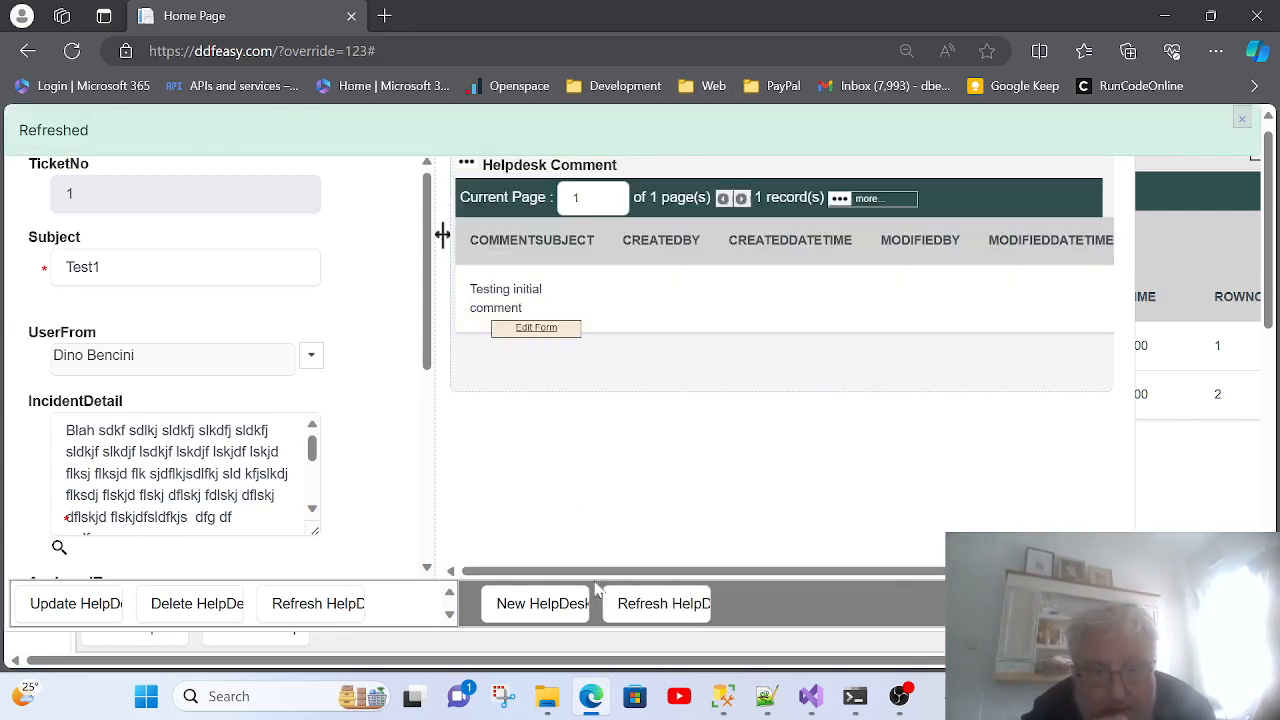
Step: Save a second comment, '2nd test', on Test1 and close its detail form
left_click(560, 605)
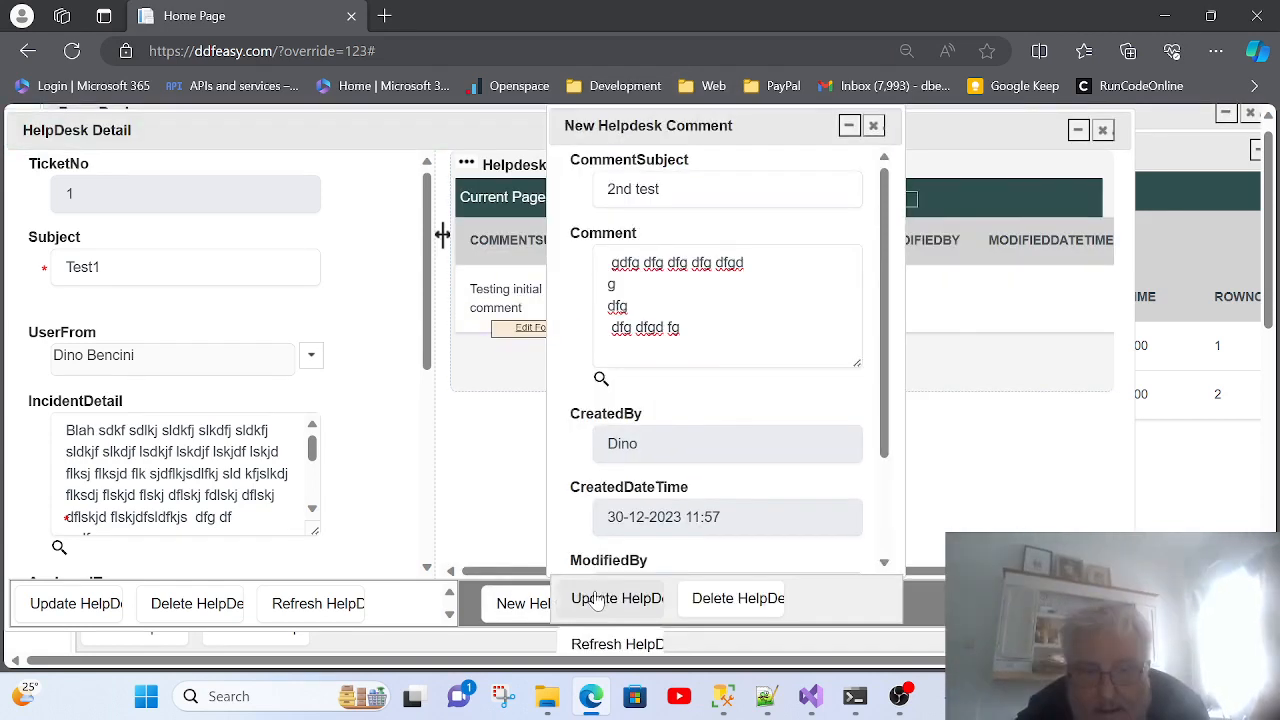
left_click(598, 598)
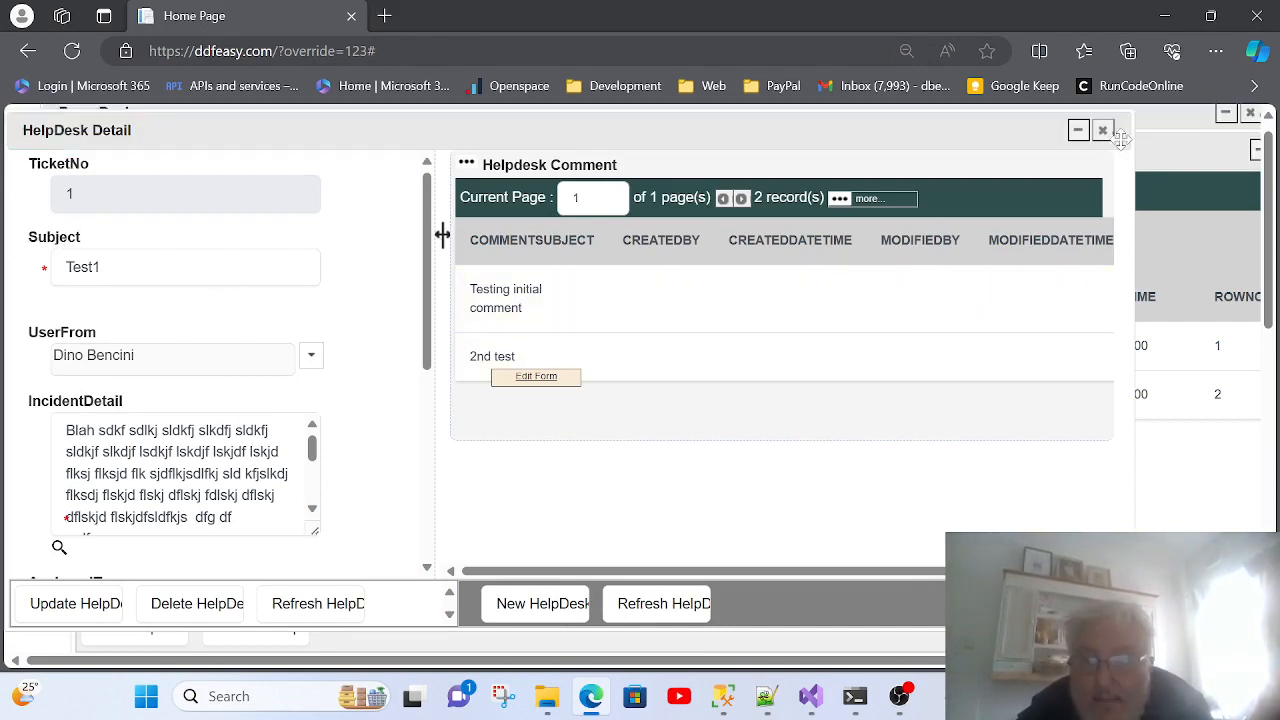
left_click(1104, 133)
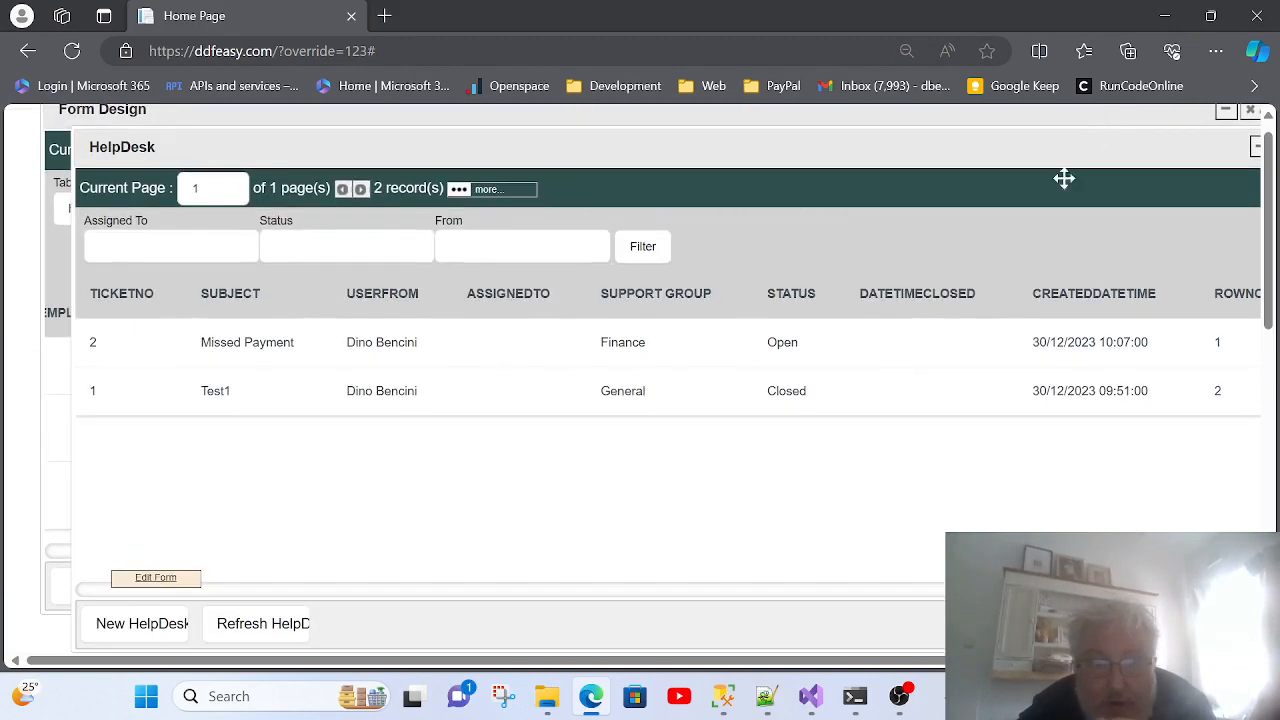
Step: Recheck ticket 2's comments, close the HelpDesk list, and scroll the Form Design grid to its first columns
left_click(285, 357)
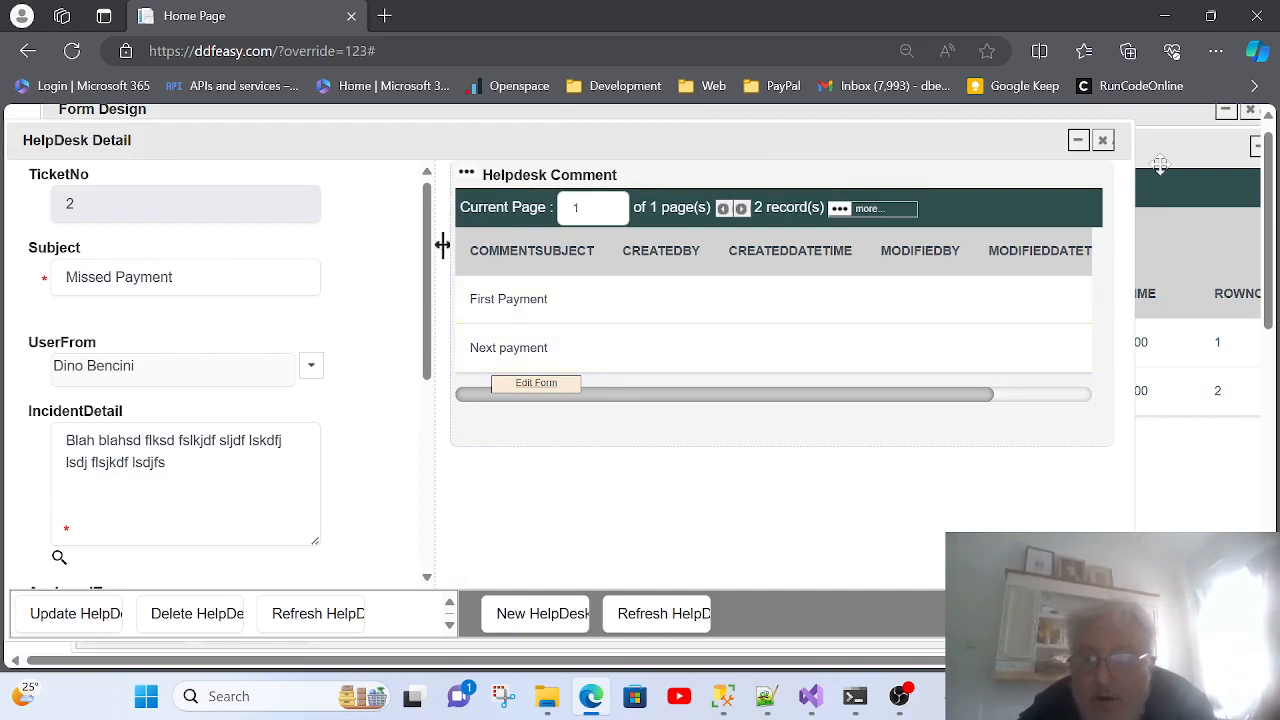
left_click(1103, 141)
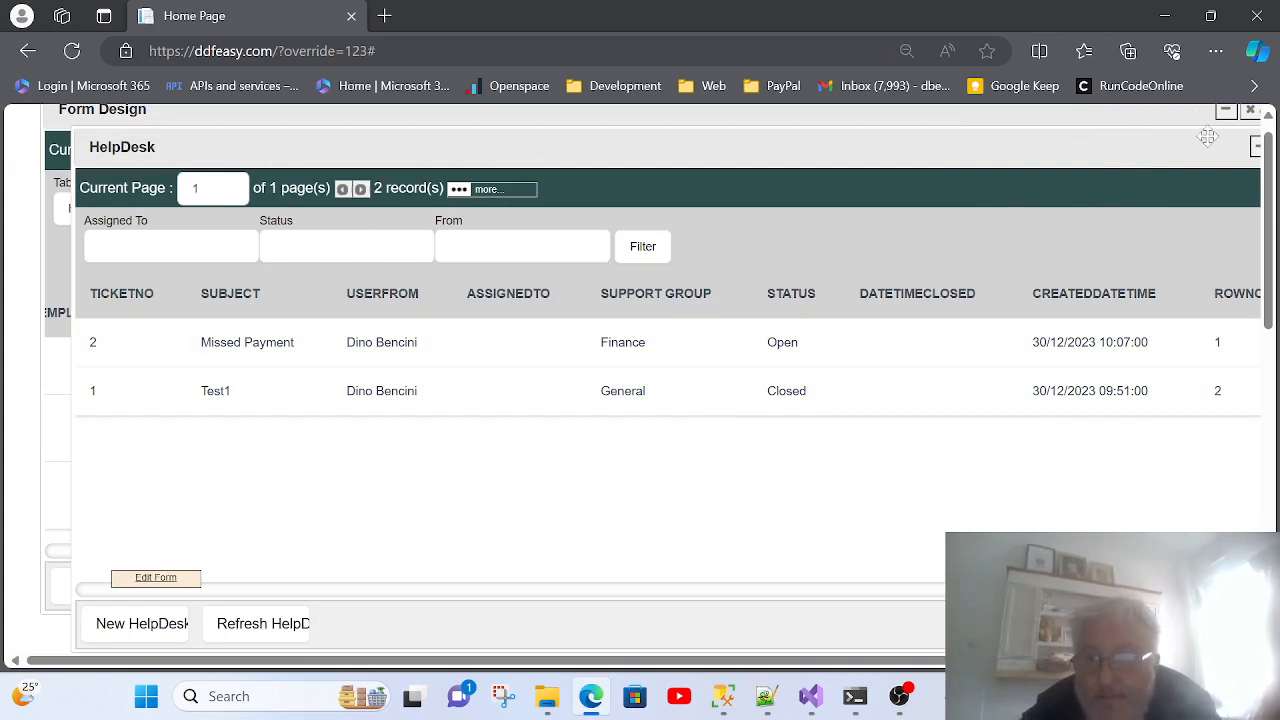
left_click_drag(1200, 151, 1016, 124)
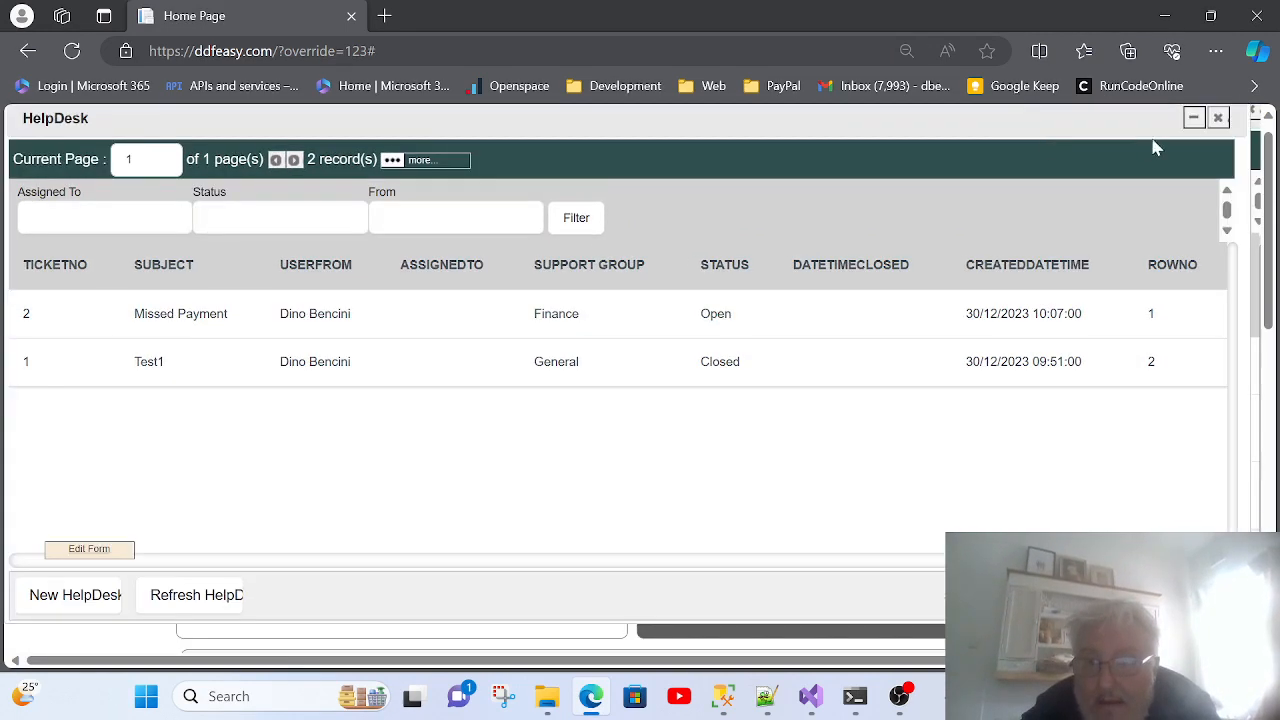
left_click(1218, 119)
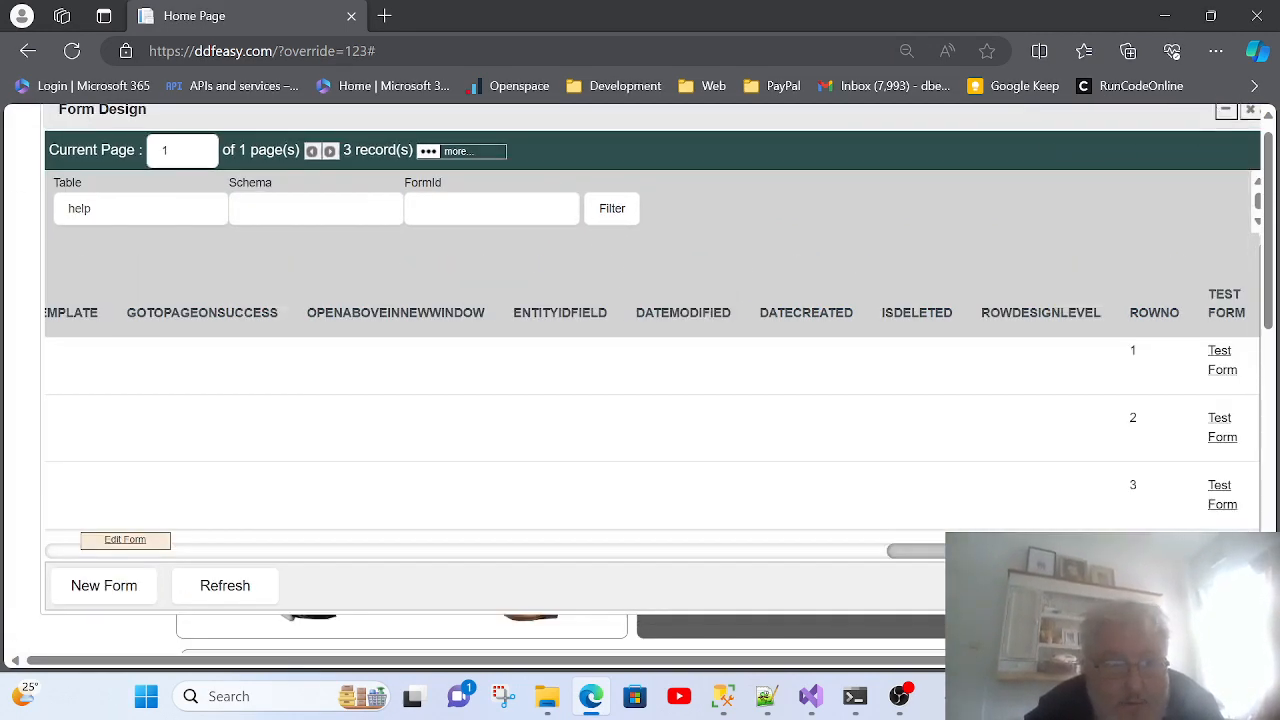
left_click_drag(585, 120, 562, 137)
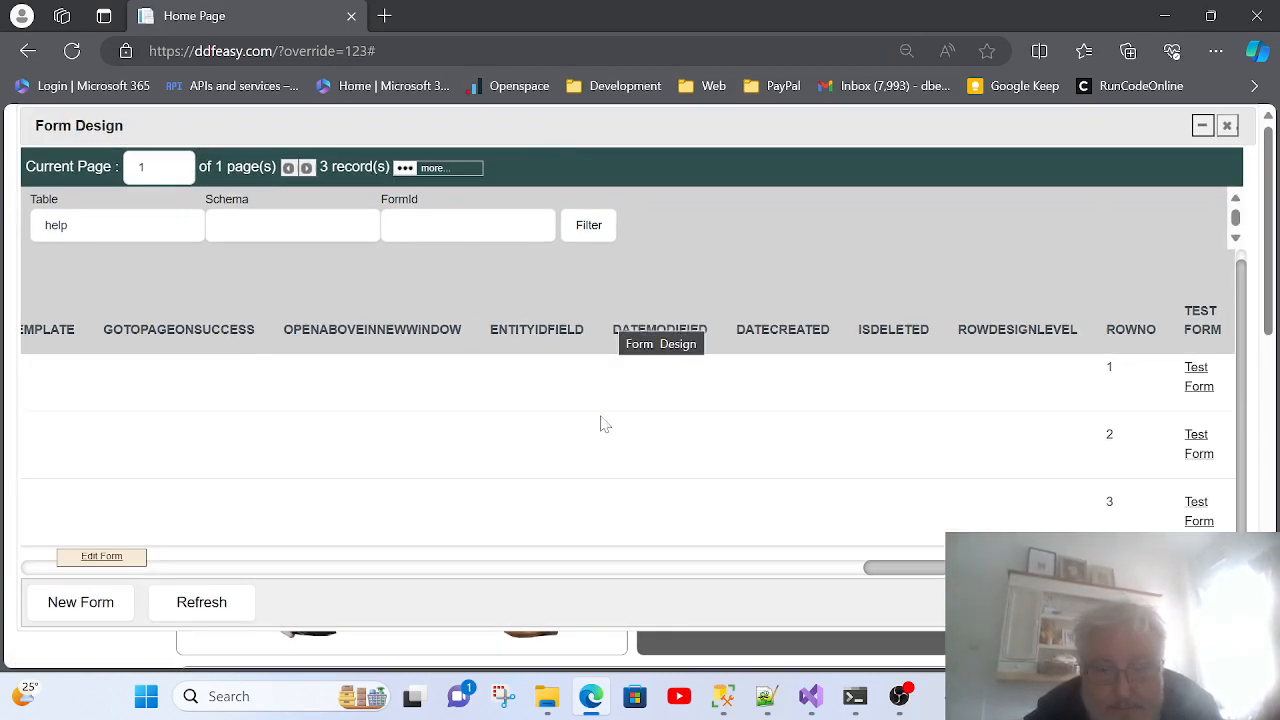
left_click_drag(938, 571, 42, 578)
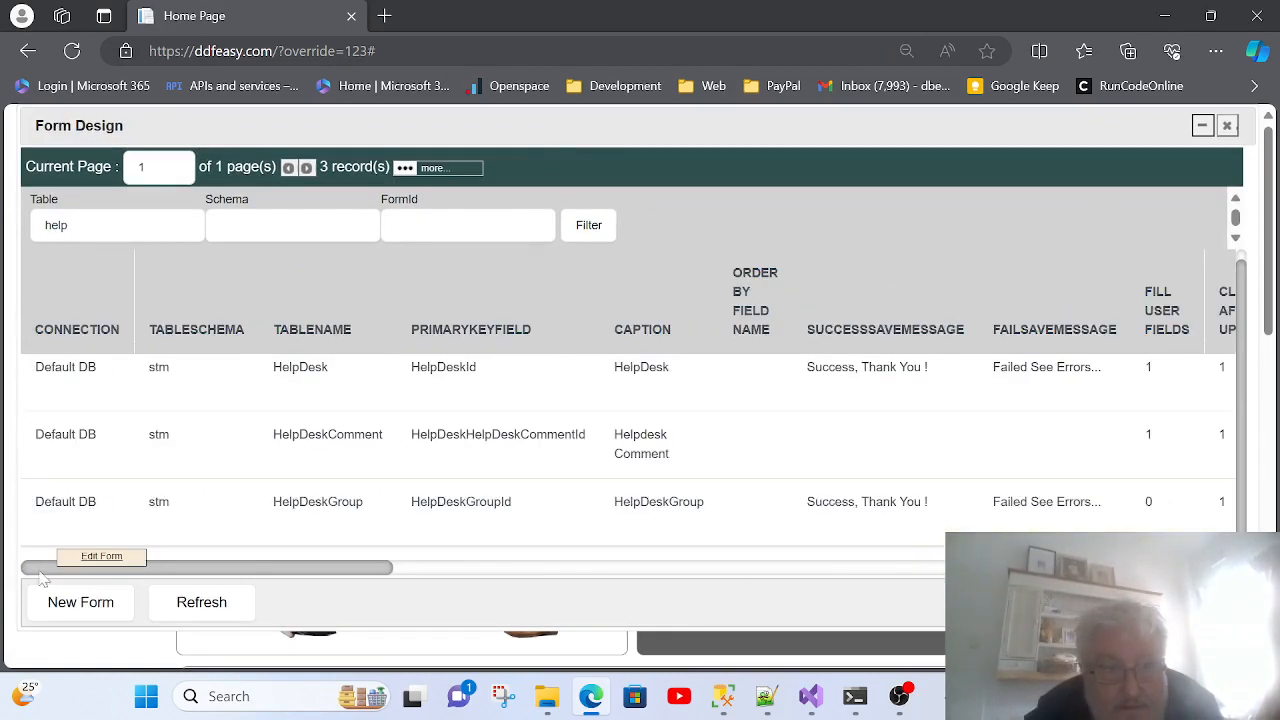